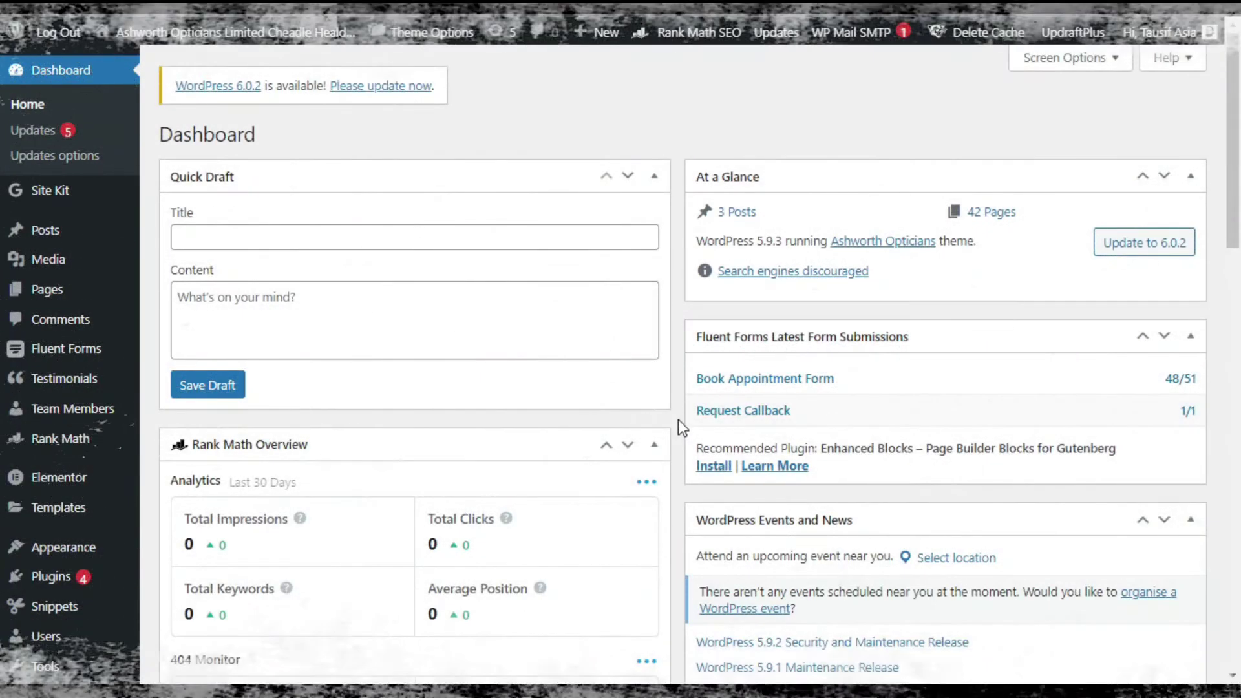
- Search the plugin directory for 'unlimited elements' and update Unlimited Elements For Elementor
mouse_move(60, 577)
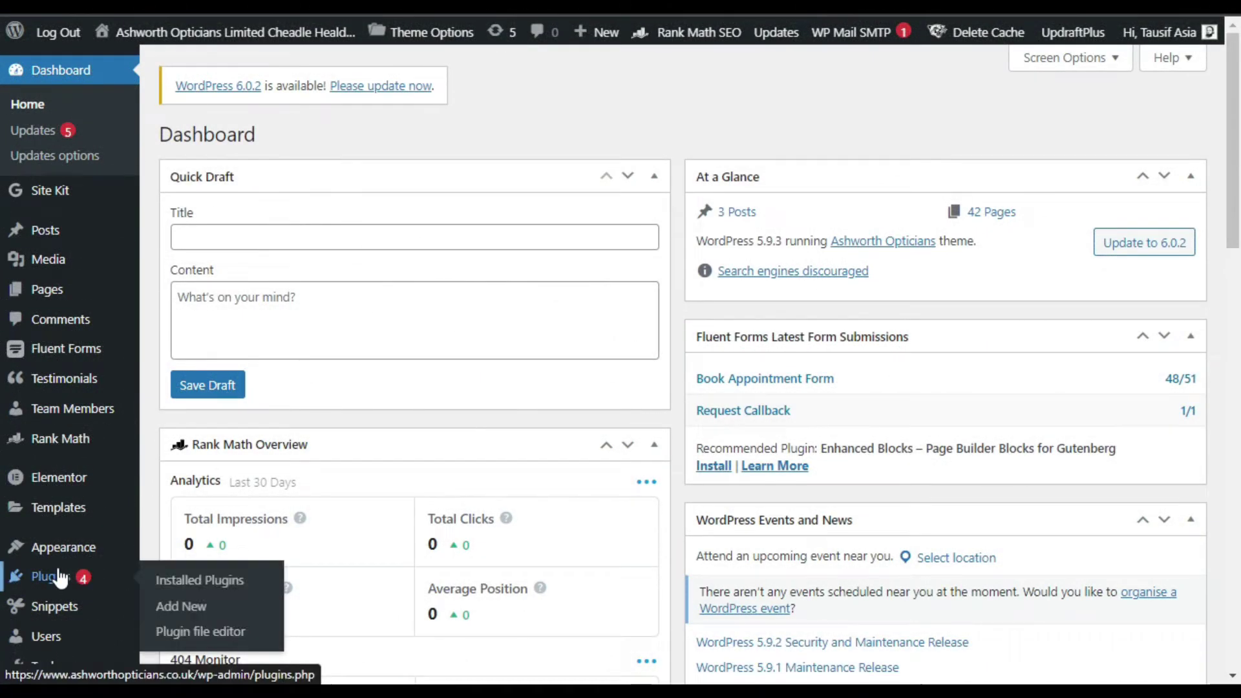
click(157, 609)
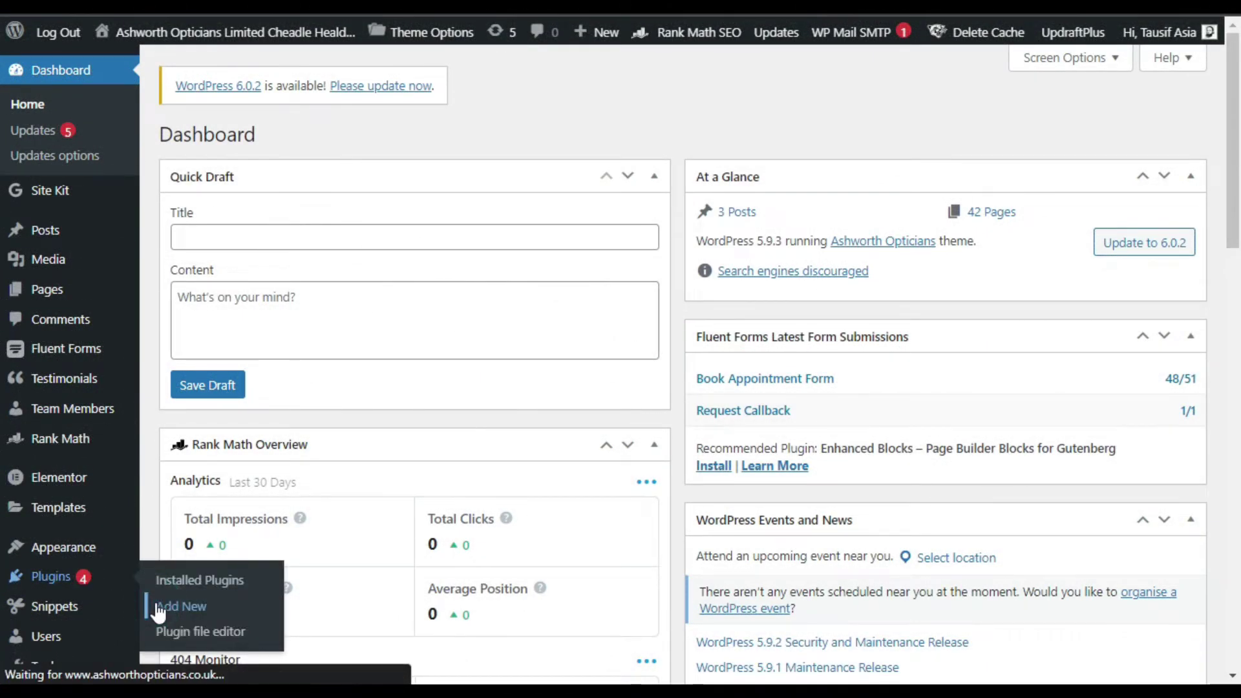
click(1046, 186)
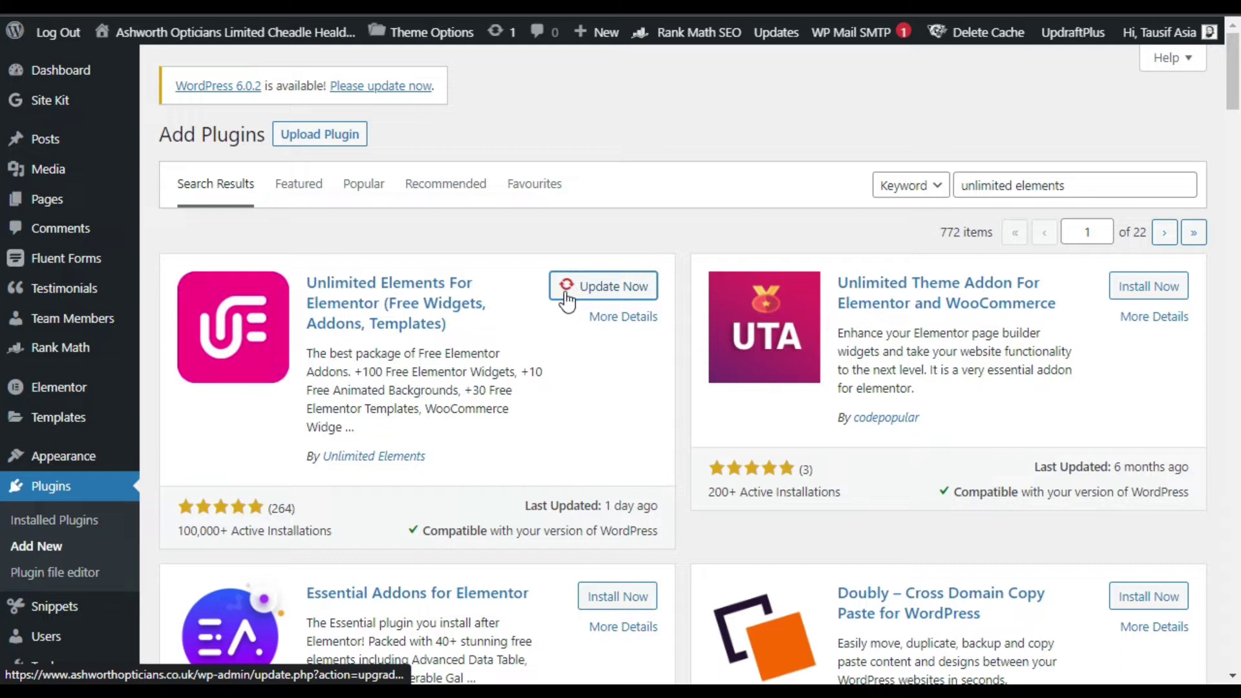
click(615, 291)
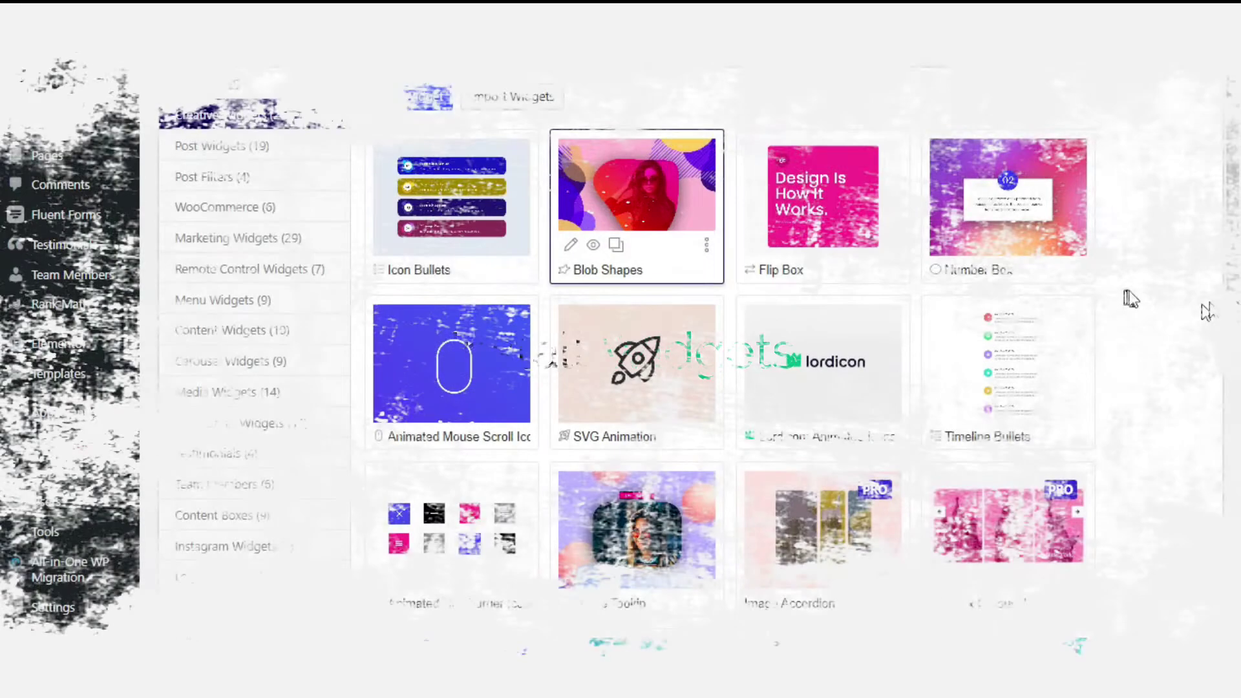
- Scroll the Unlimited Elements Creative Widgets grid to look over the Blob Shapes widget
scroll(1130, 297, down, 3)
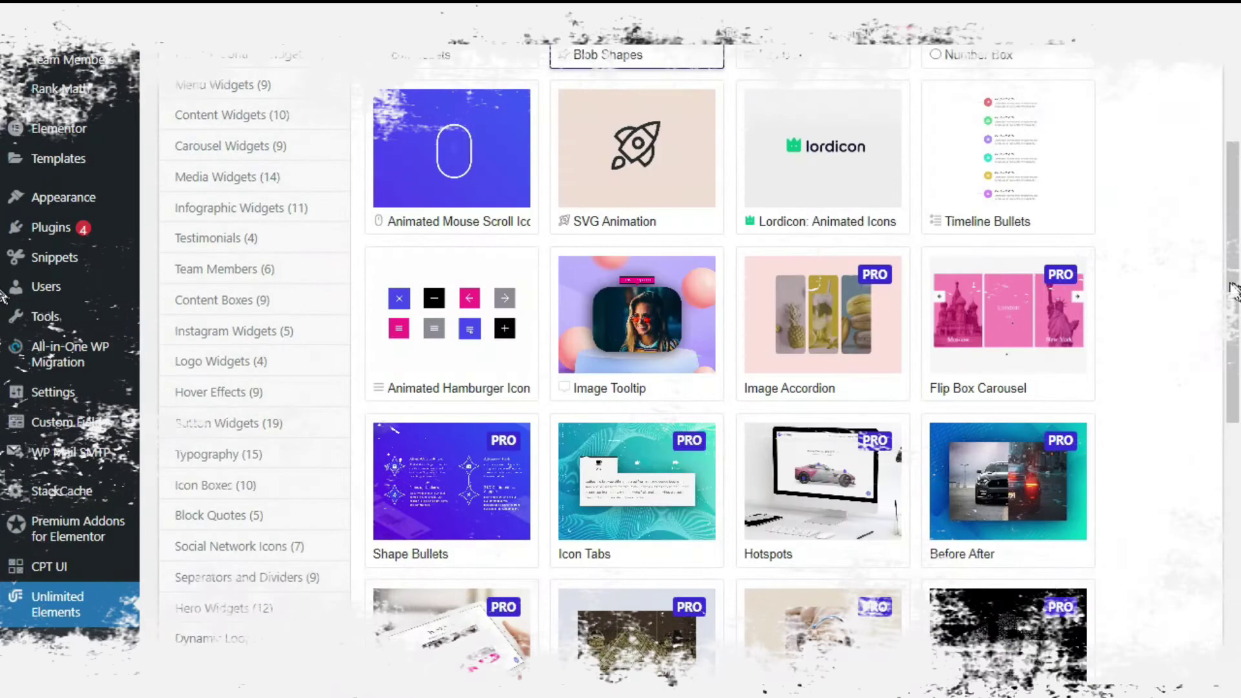
scroll(1196, 309, up, 4)
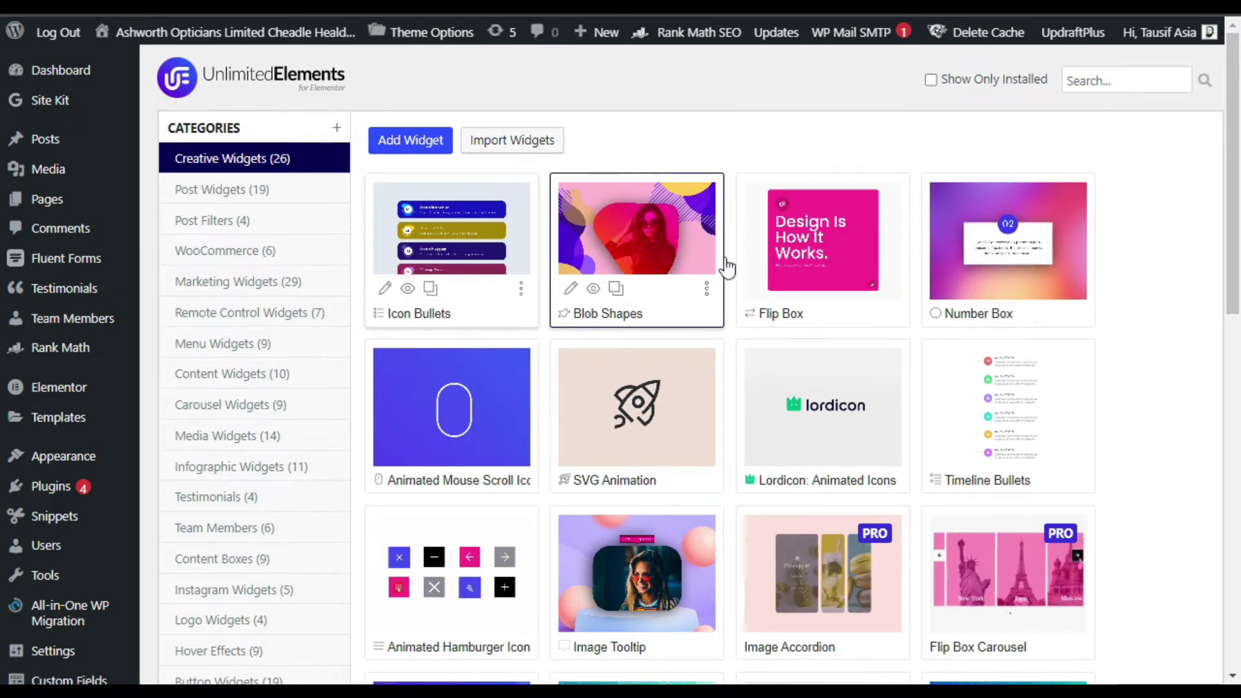
scroll(1123, 306, down, 4)
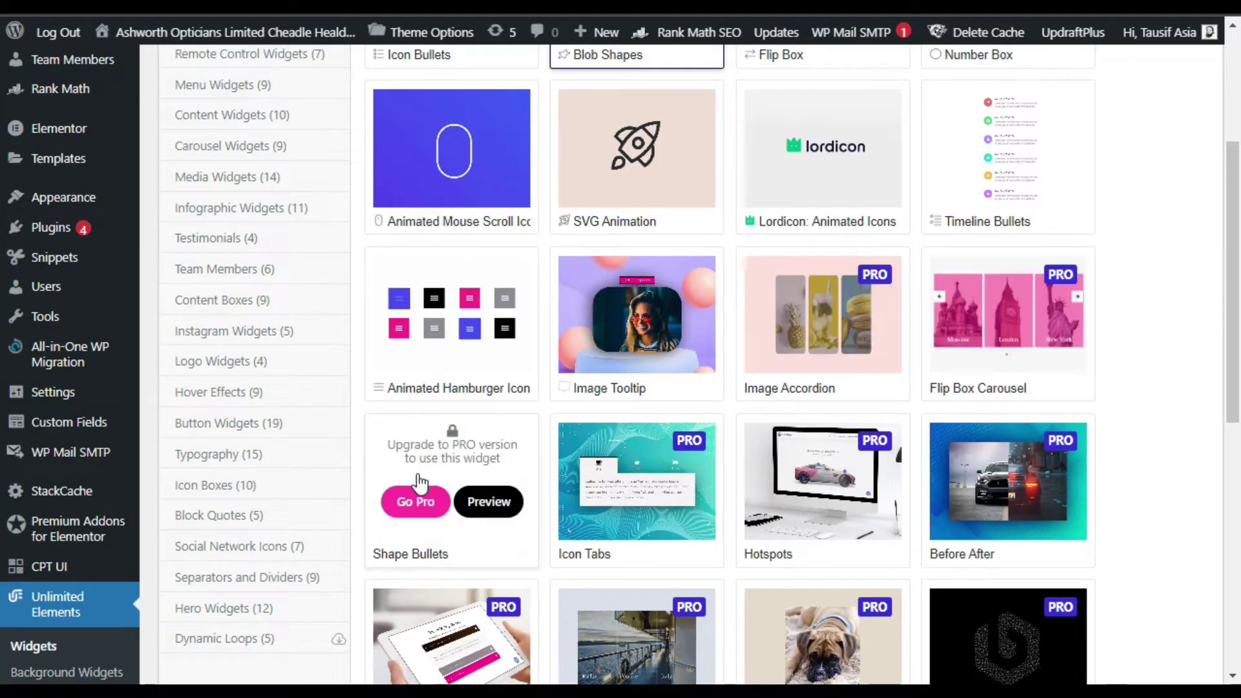
scroll(741, 496, up, 4)
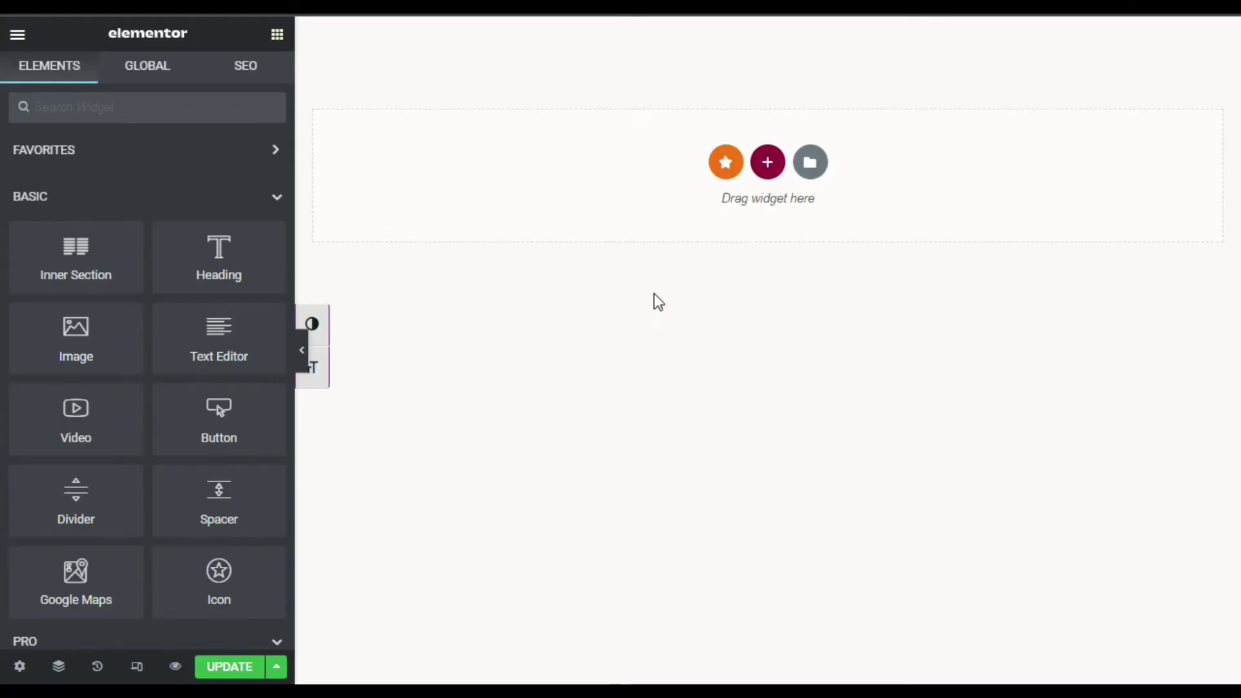
- Insert a two-equal-column section with its height set to Fit To Screen
click(765, 159)
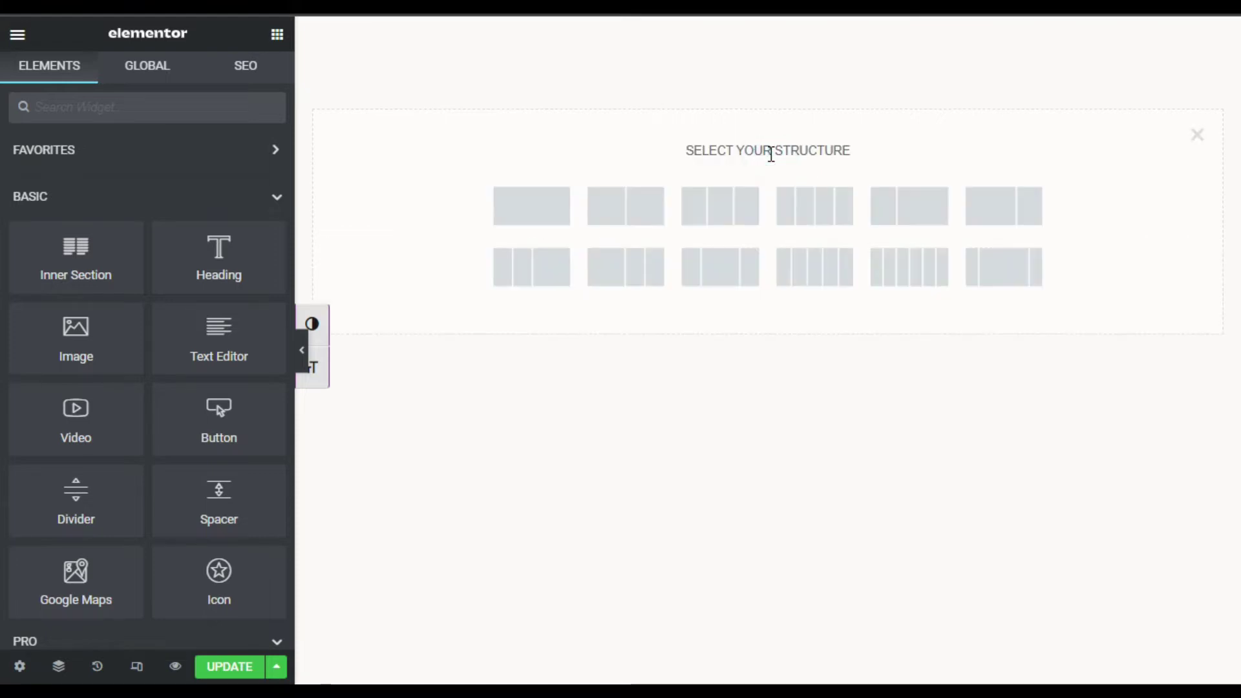
click(625, 207)
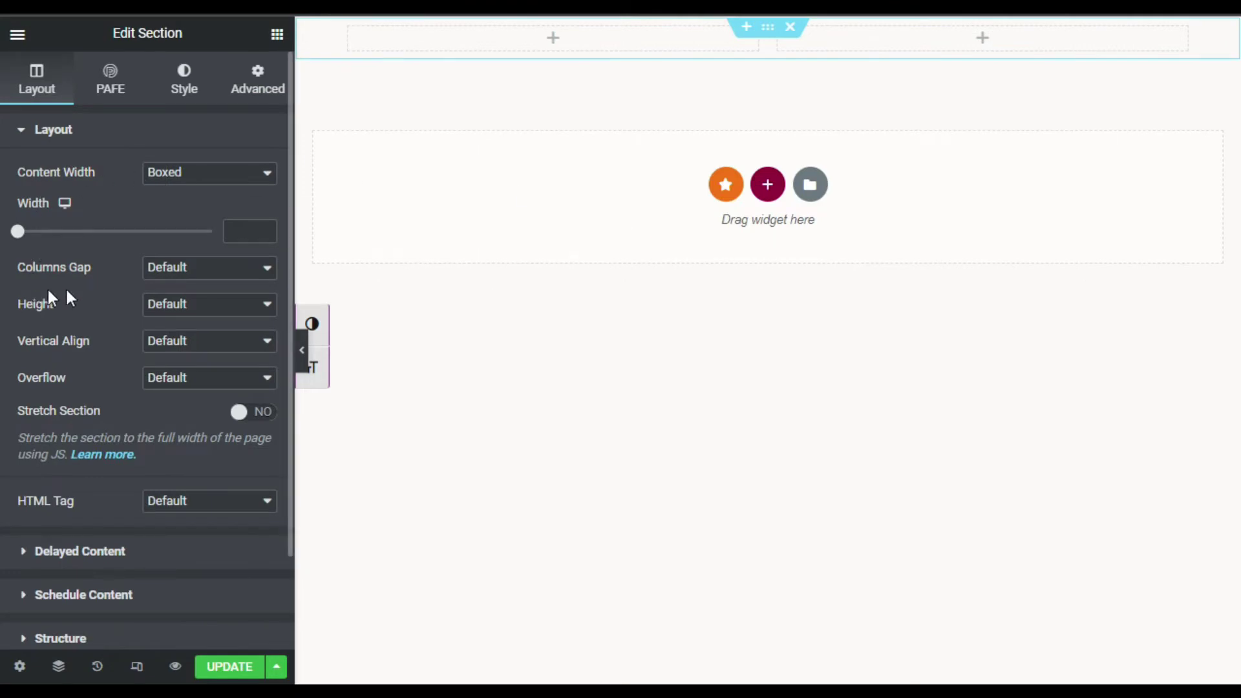
click(174, 314)
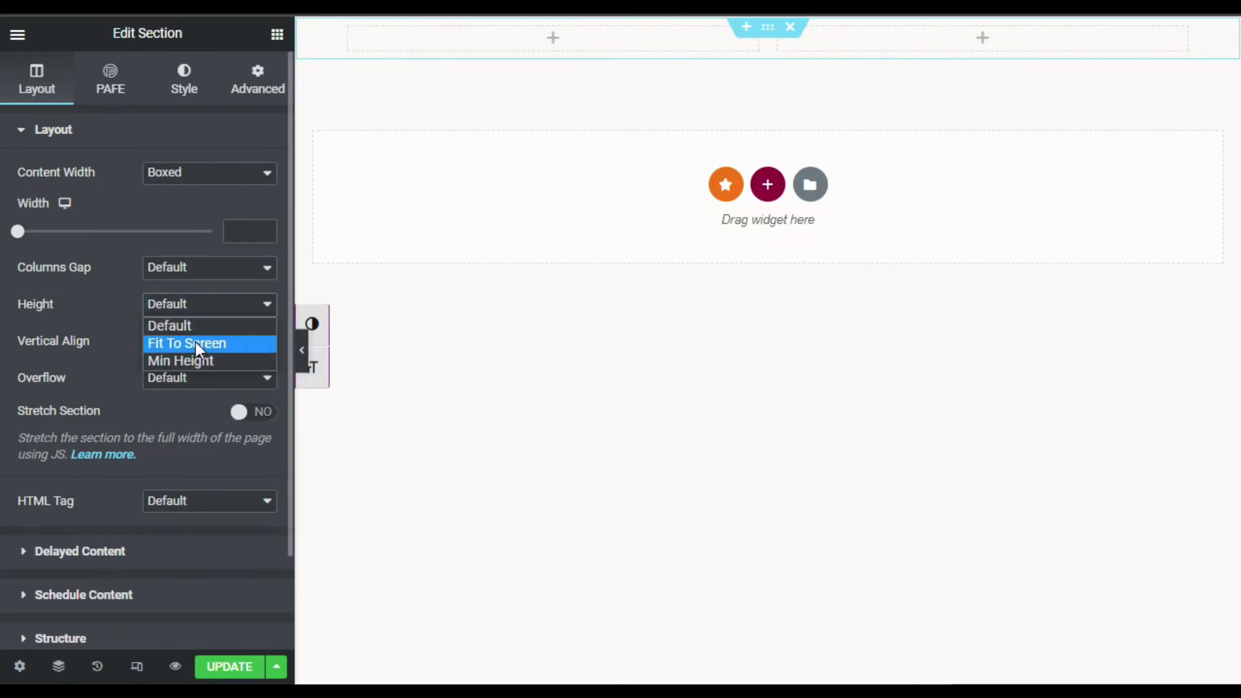
click(196, 342)
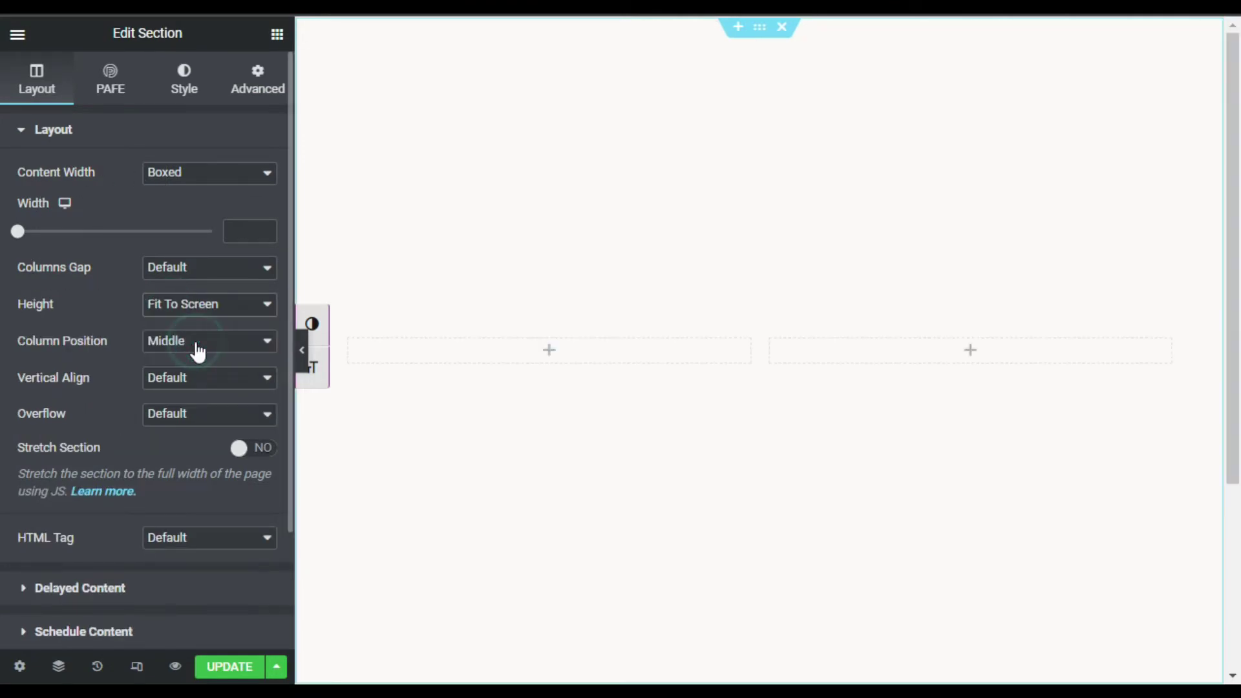
- Drag a Heading widget into the left column and select its placeholder text
click(554, 356)
drag(203, 268, 545, 354)
drag(221, 199, 16, 207)
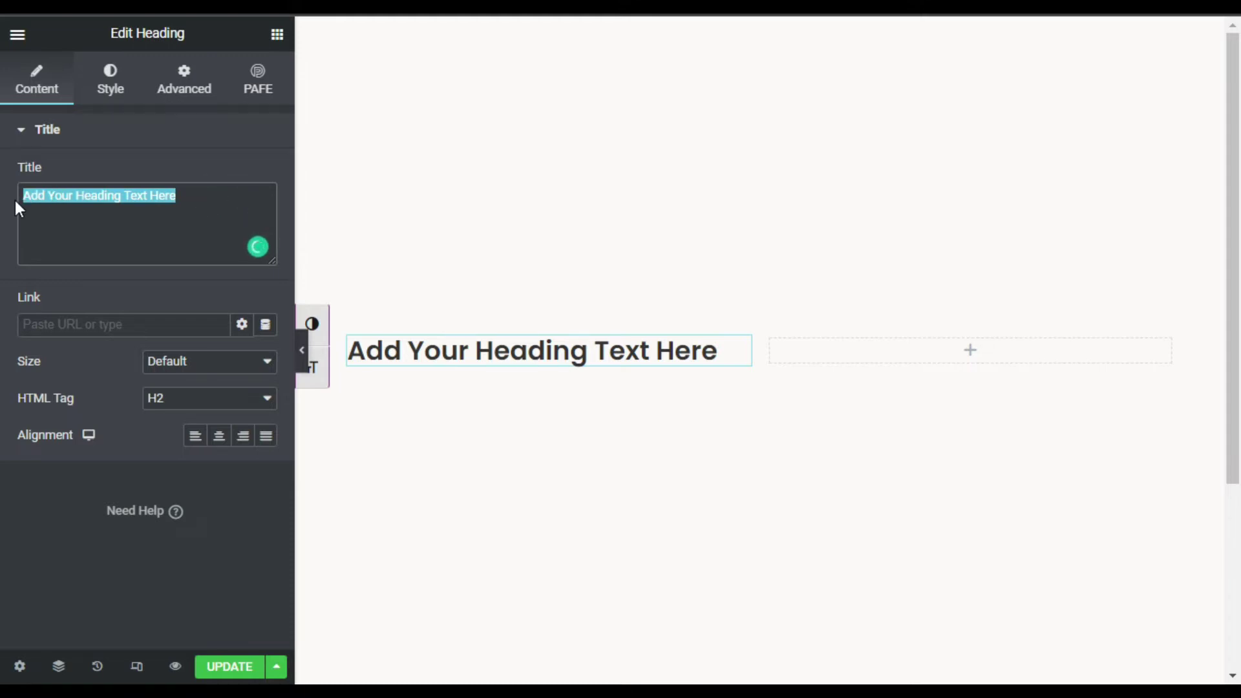
- Retitle the heading 'Blob Shape For Elementor' and set its typography font to Poppins
text(Blob Shape For E)
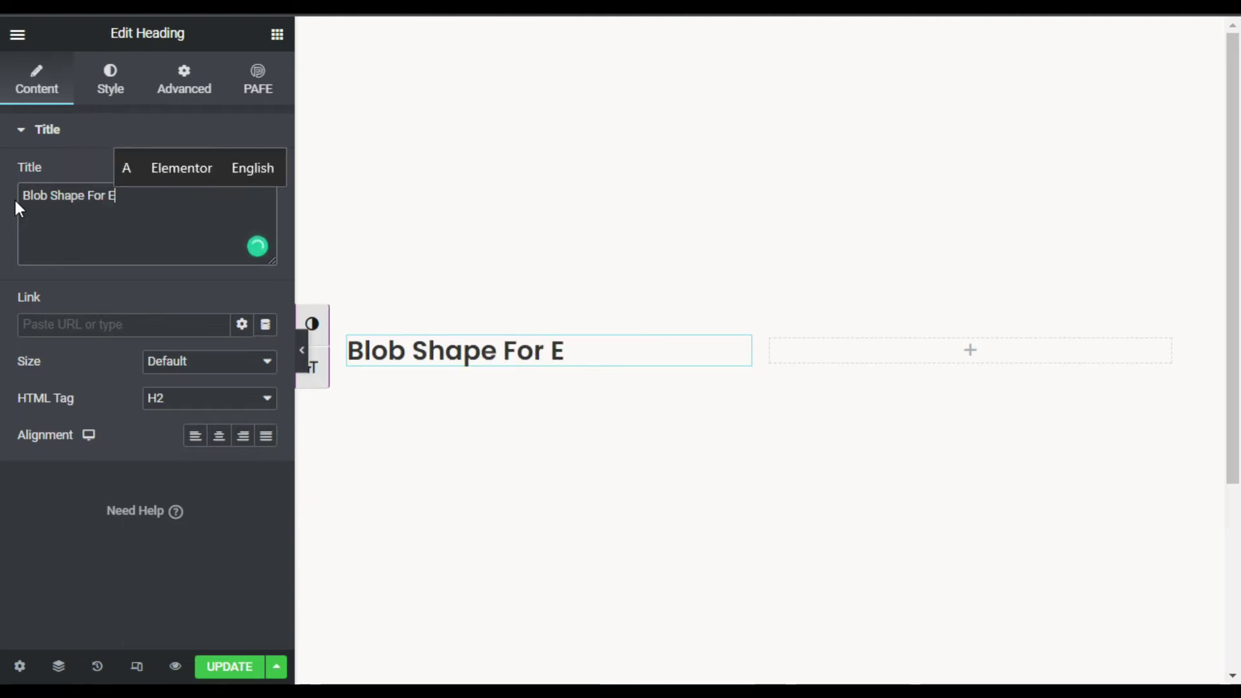
text(lementor)
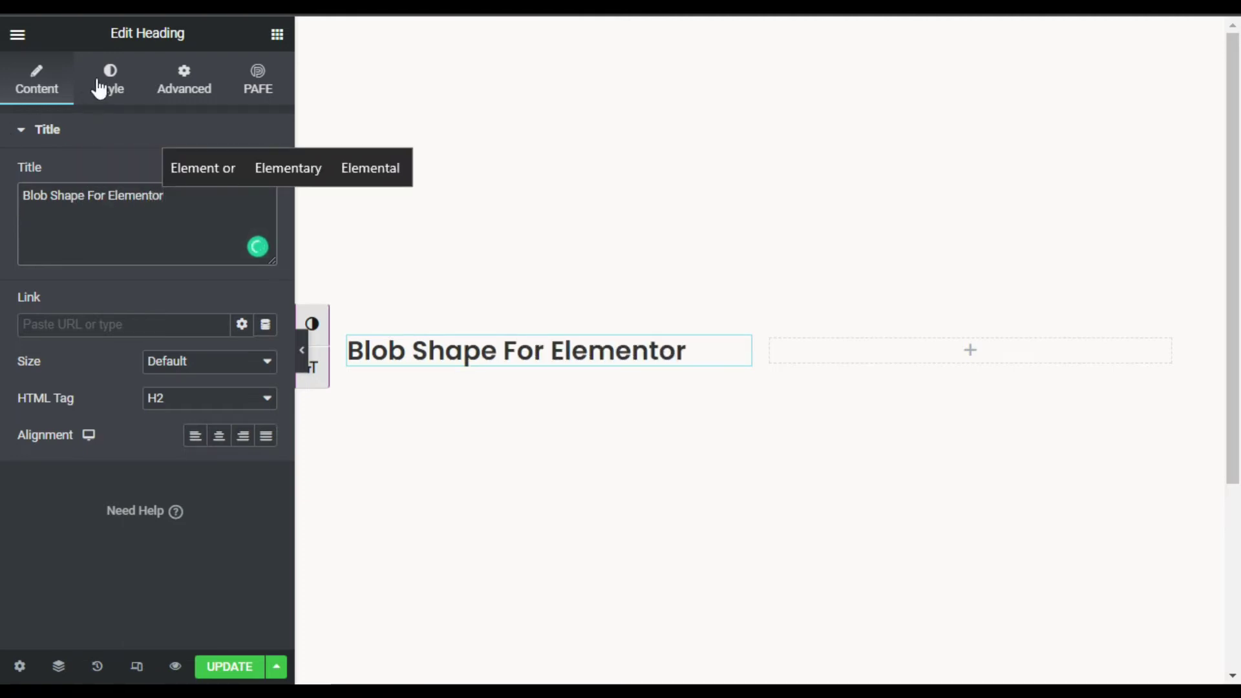
click(98, 87)
click(101, 88)
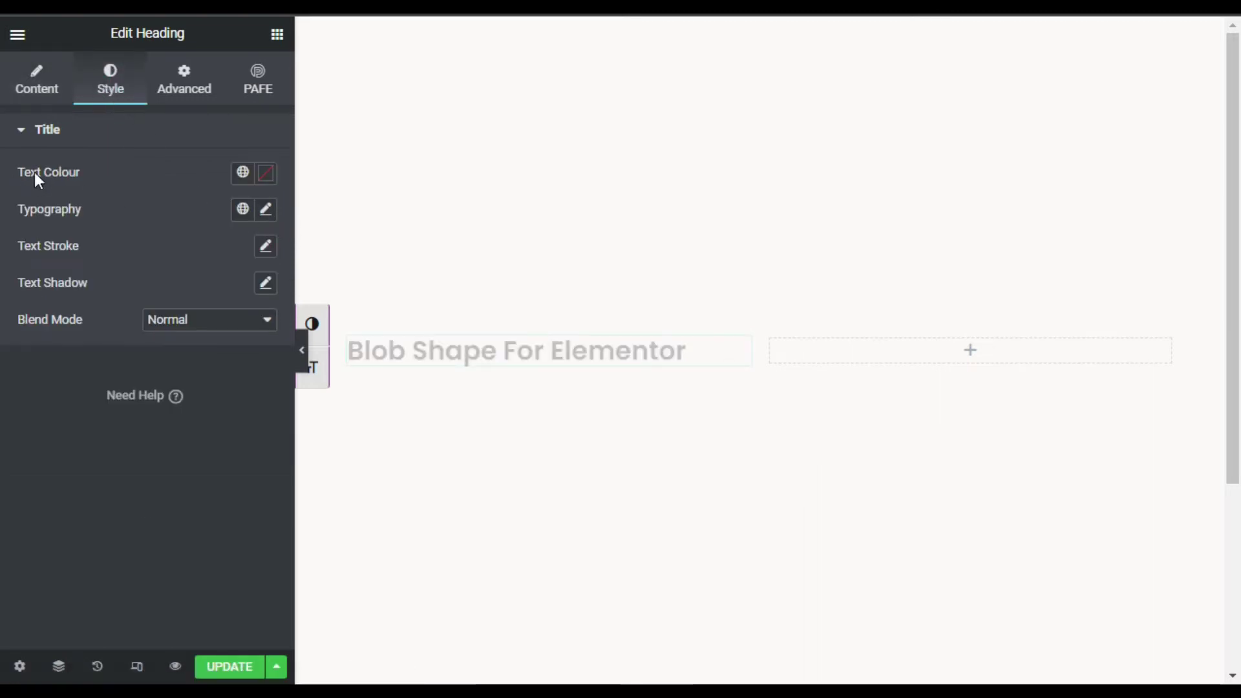
click(266, 209)
click(188, 297)
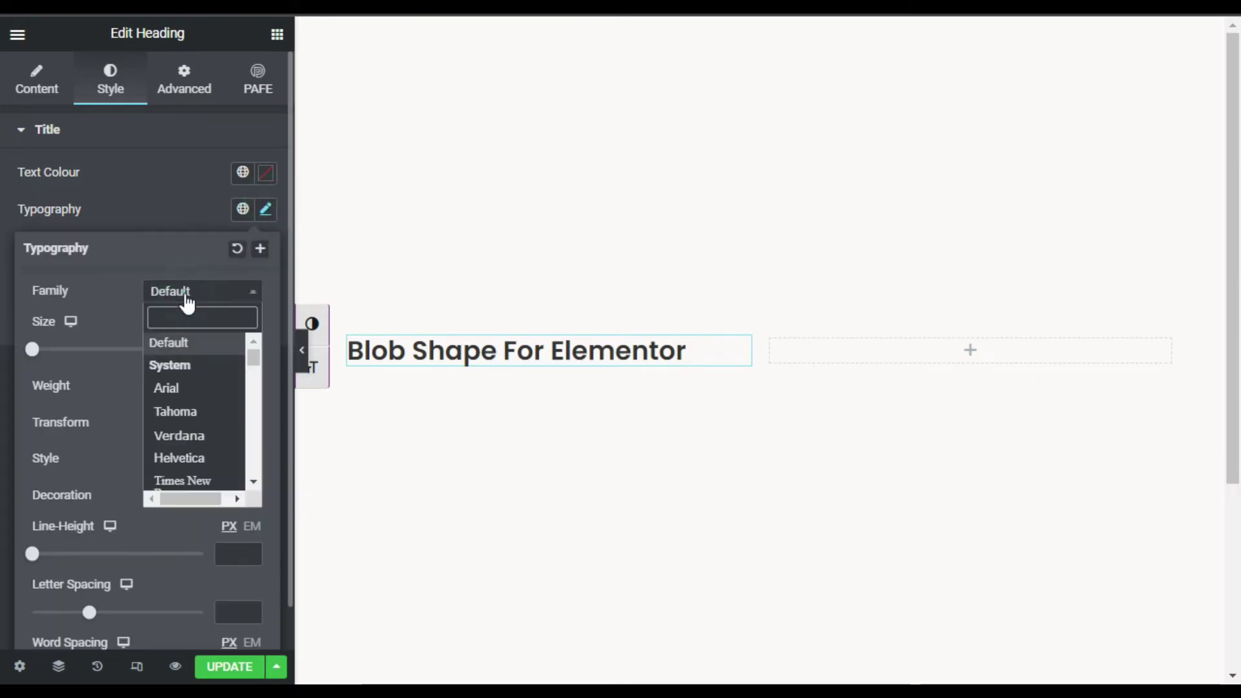
click(221, 321)
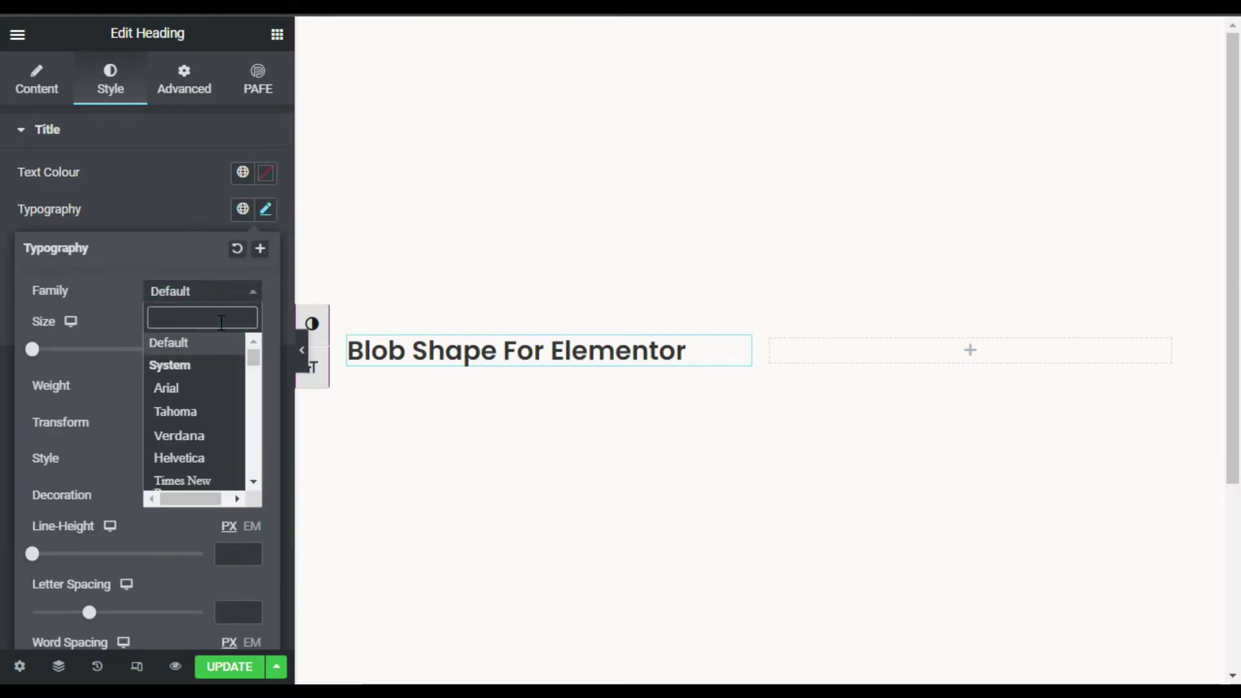
text(popp)
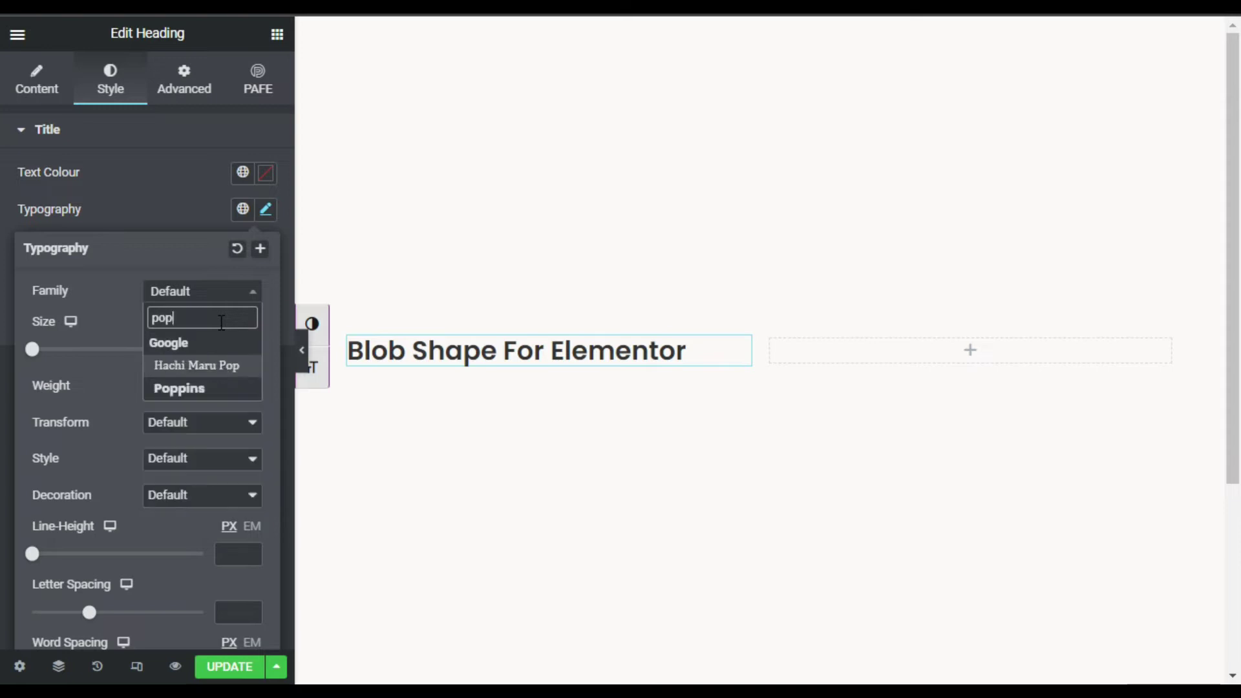
click(208, 373)
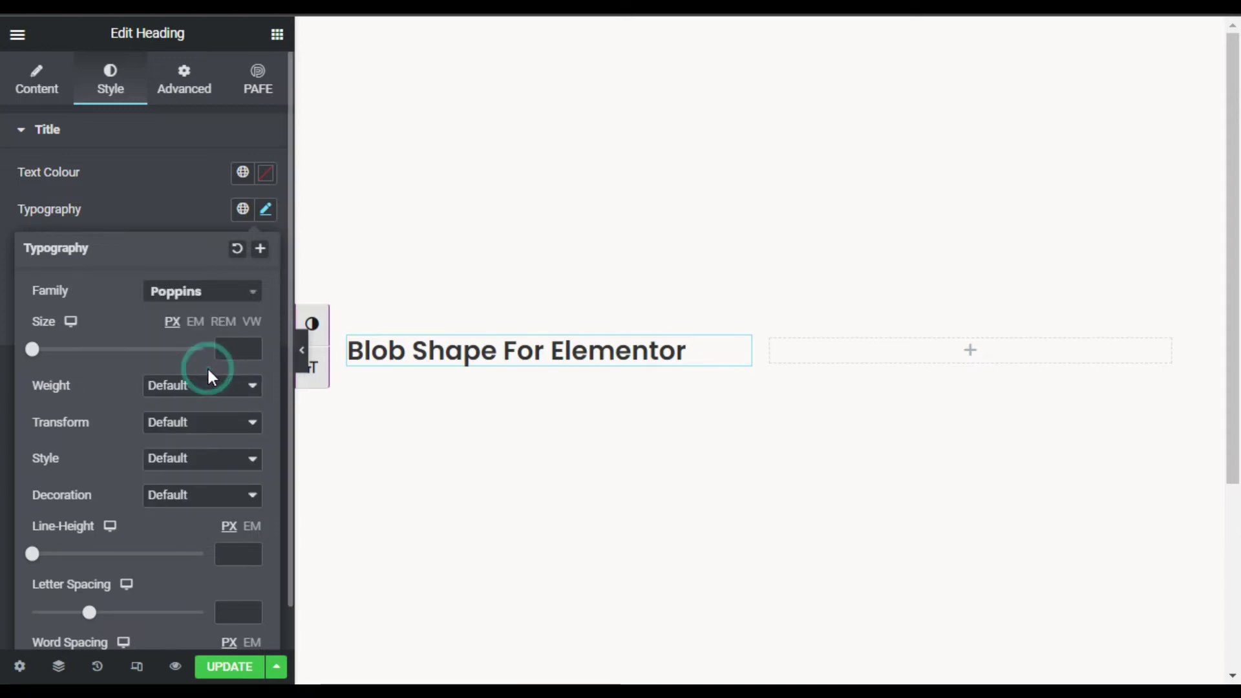
- Give the heading font size 50 and weight 600, then add a Text Editor below
click(232, 349)
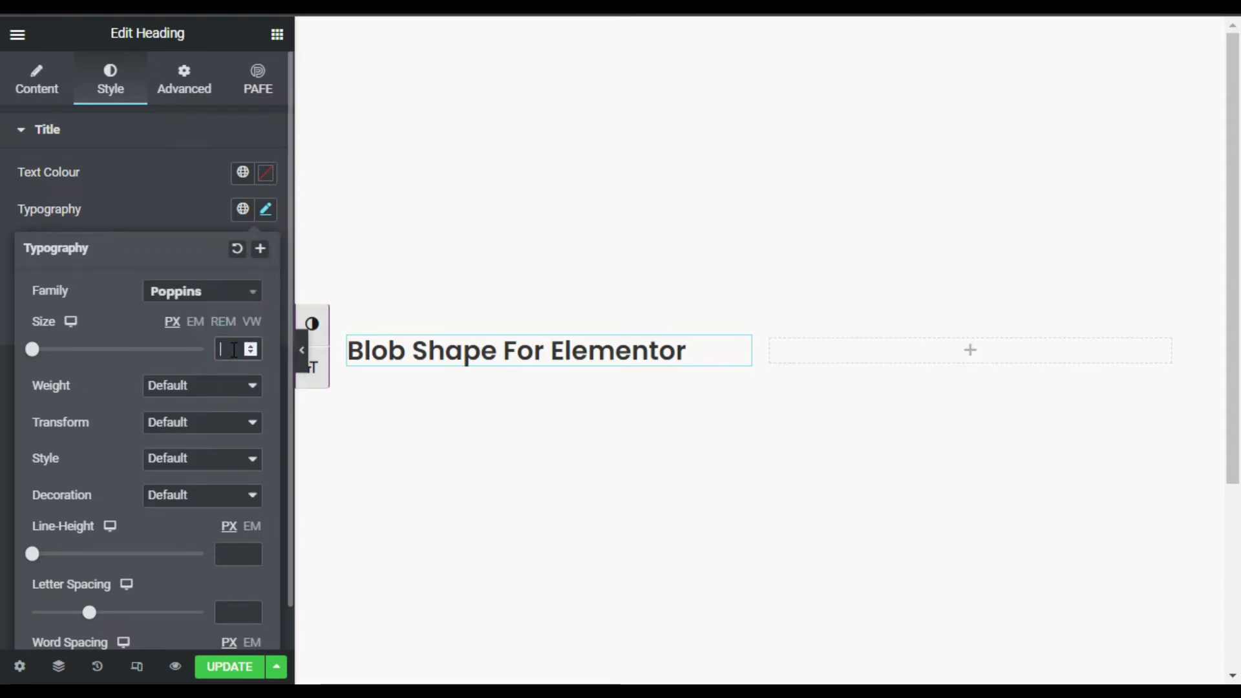
text(50)
click(193, 388)
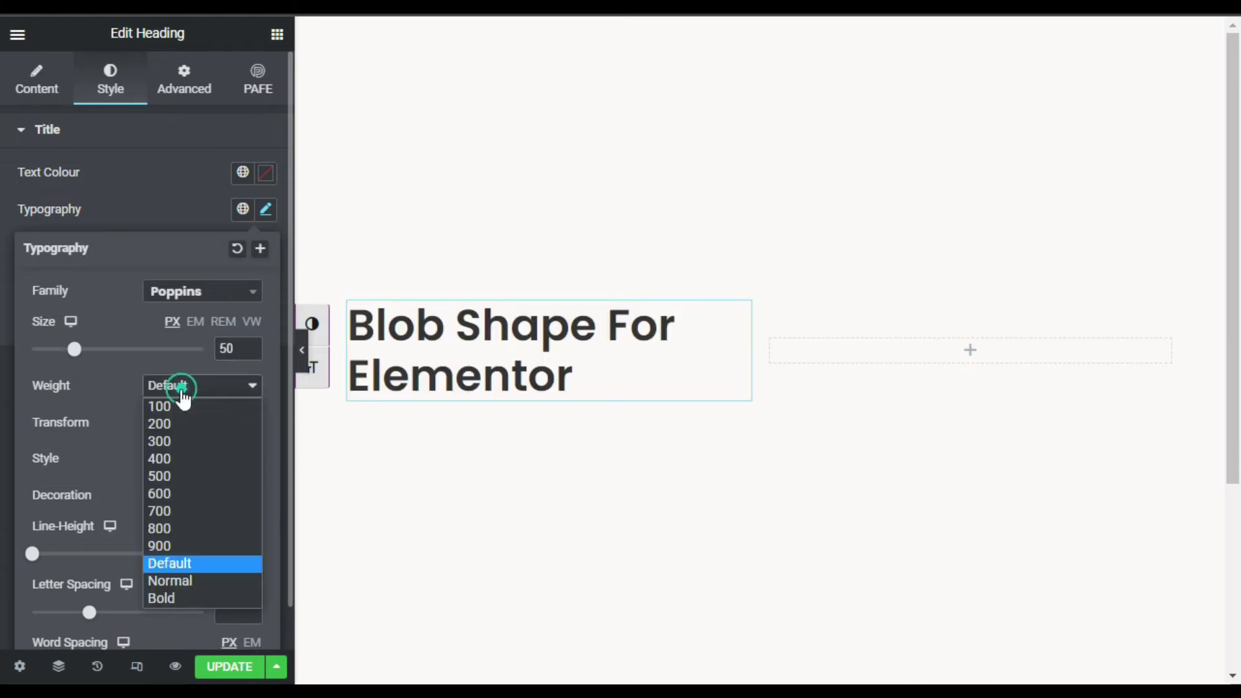
click(187, 494)
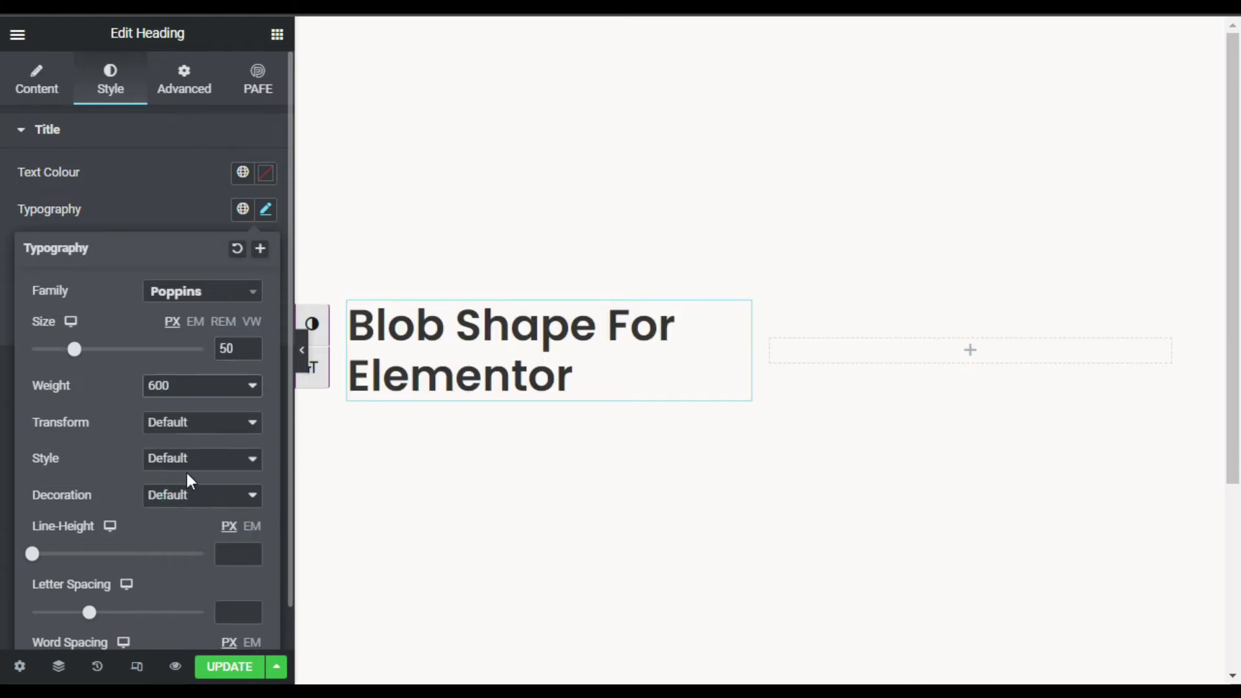
click(160, 212)
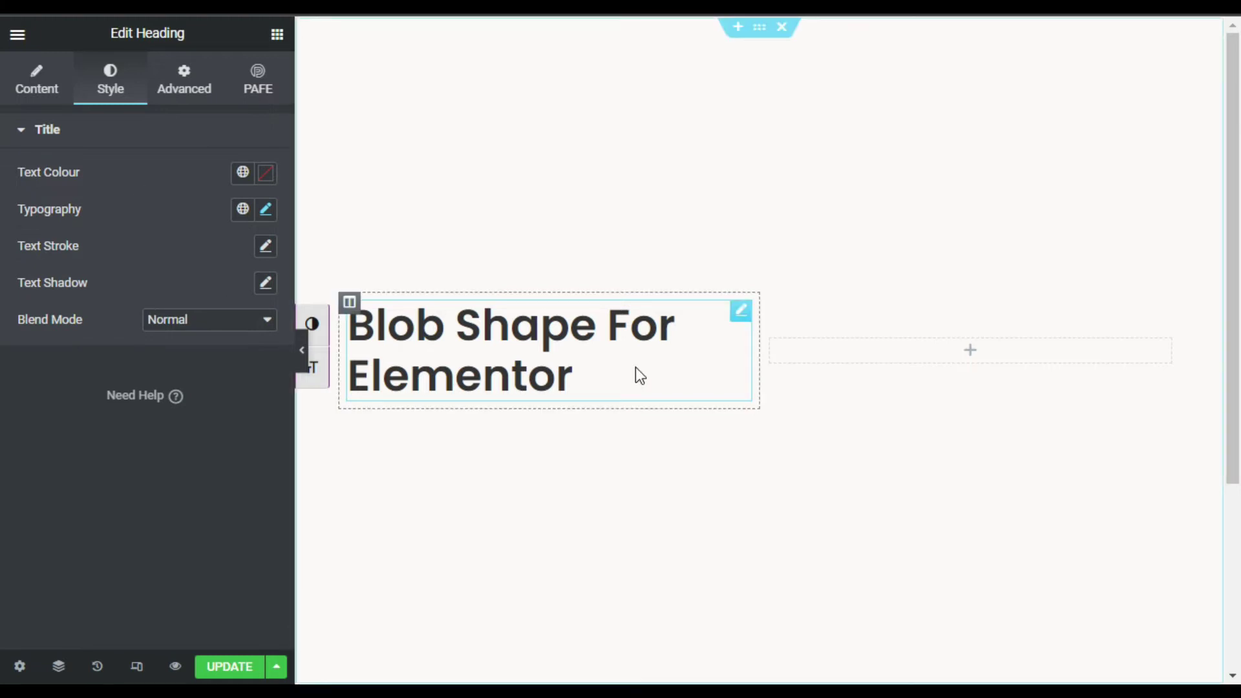
click(278, 35)
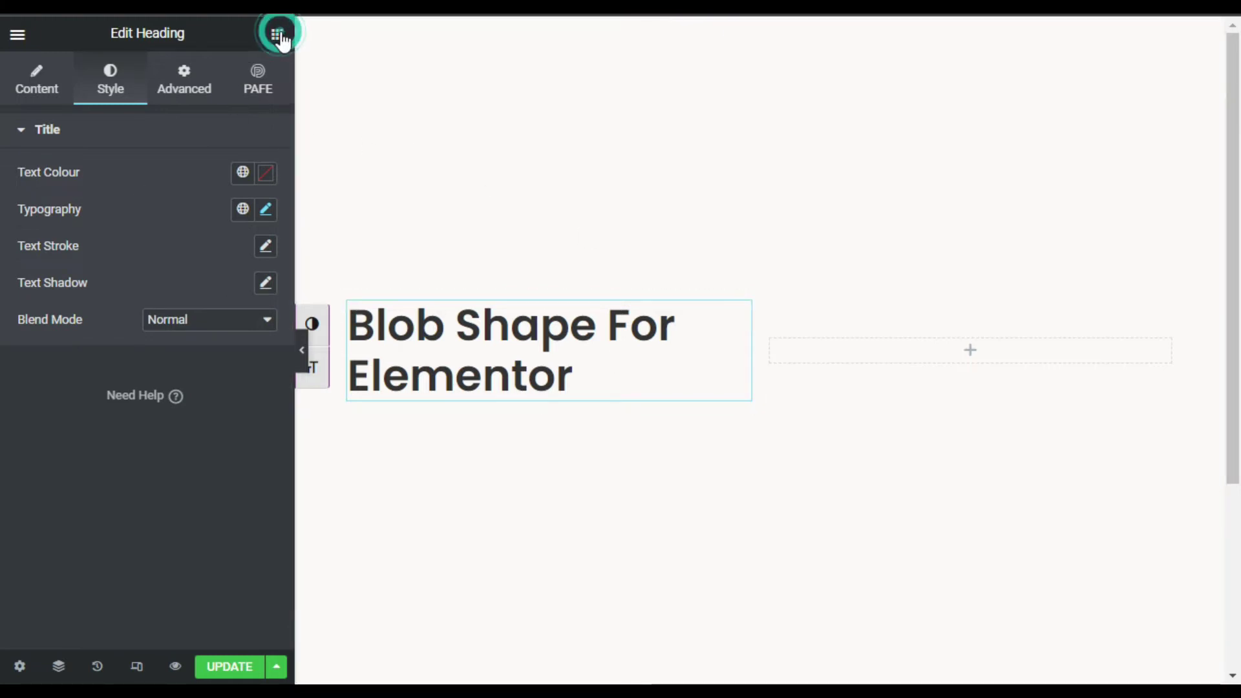
drag(201, 353, 498, 414)
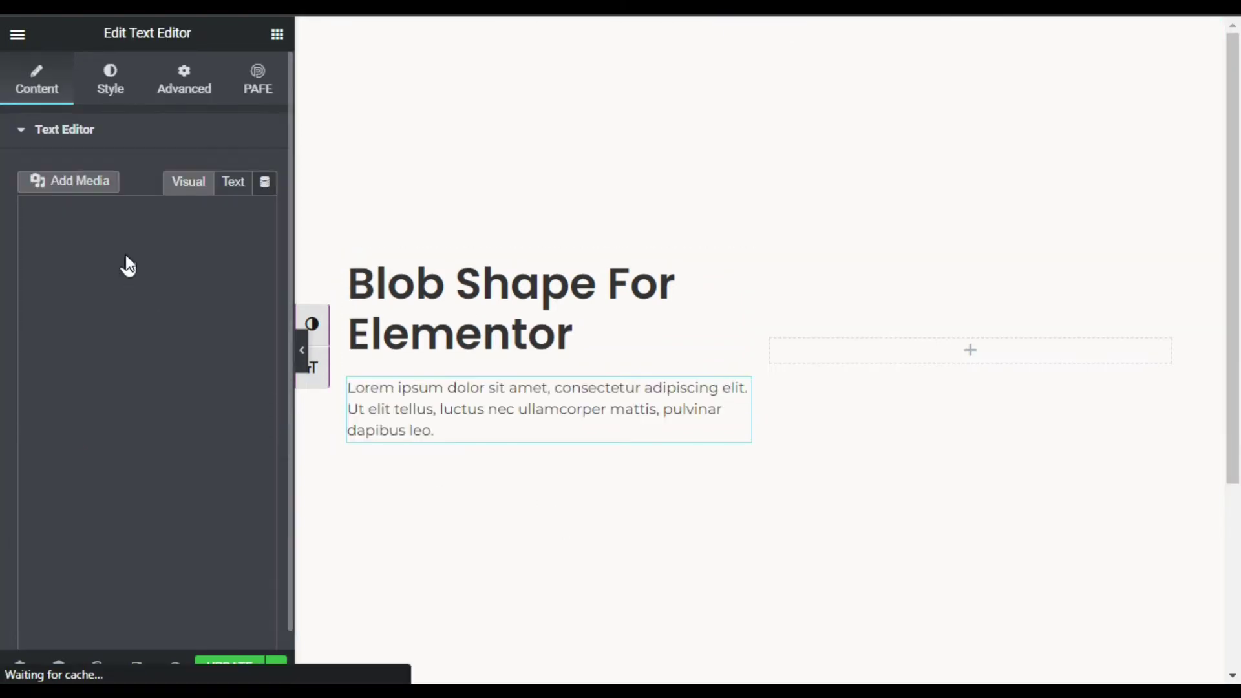
- Set the Text Editor paragraph's typography font family to Alata
click(107, 73)
click(265, 249)
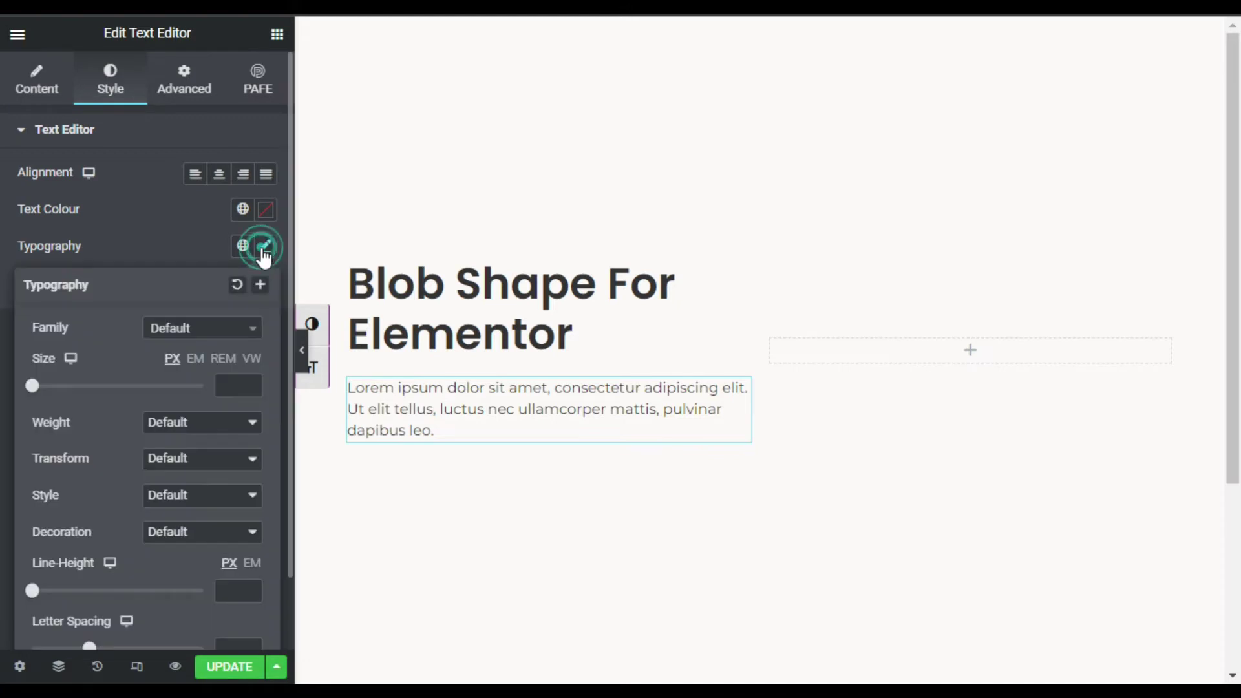
click(191, 328)
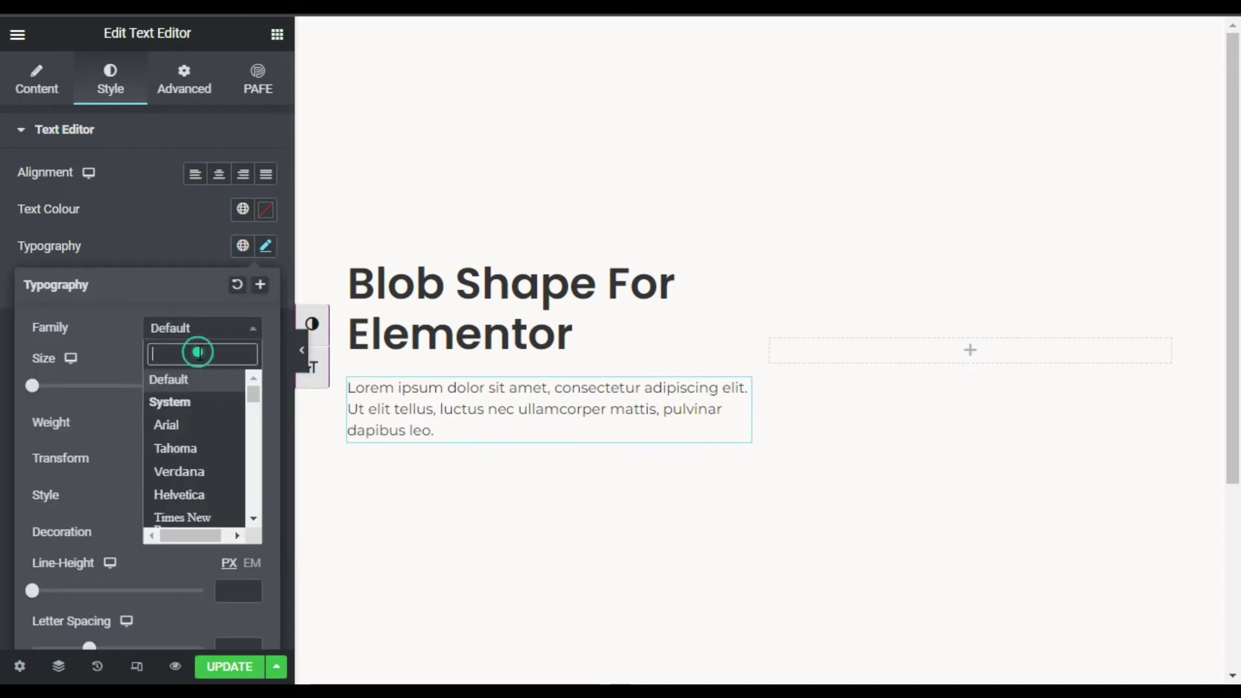
text(ala)
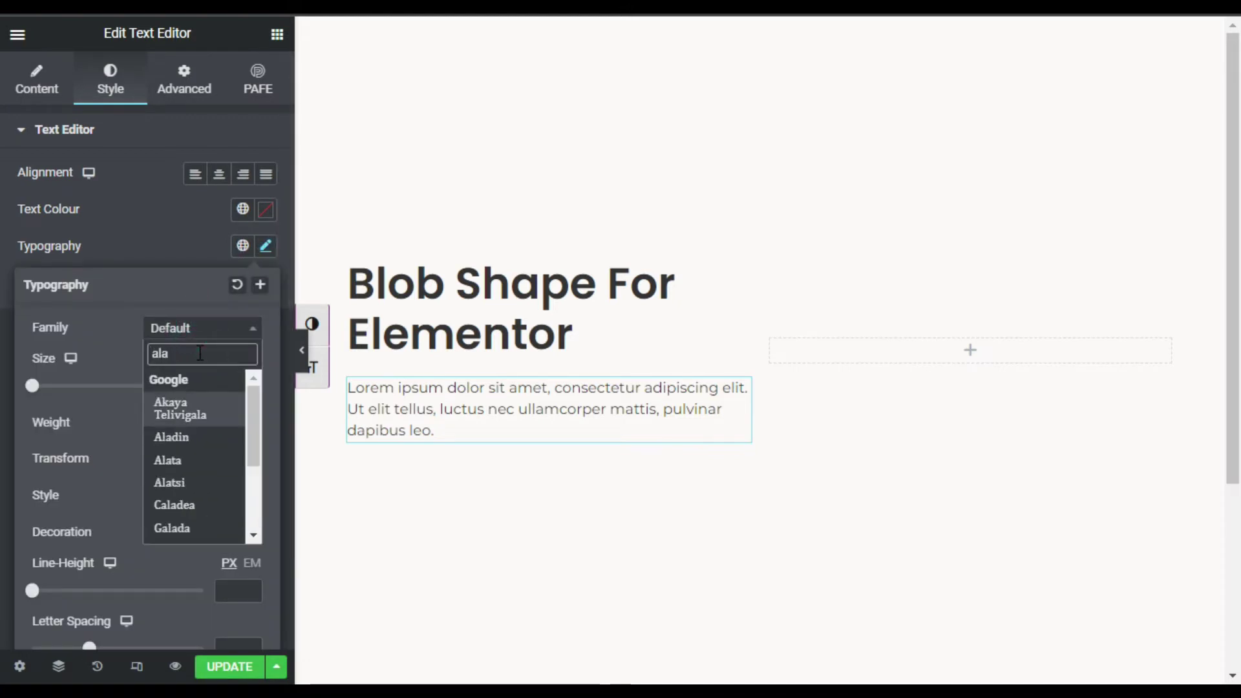
click(214, 459)
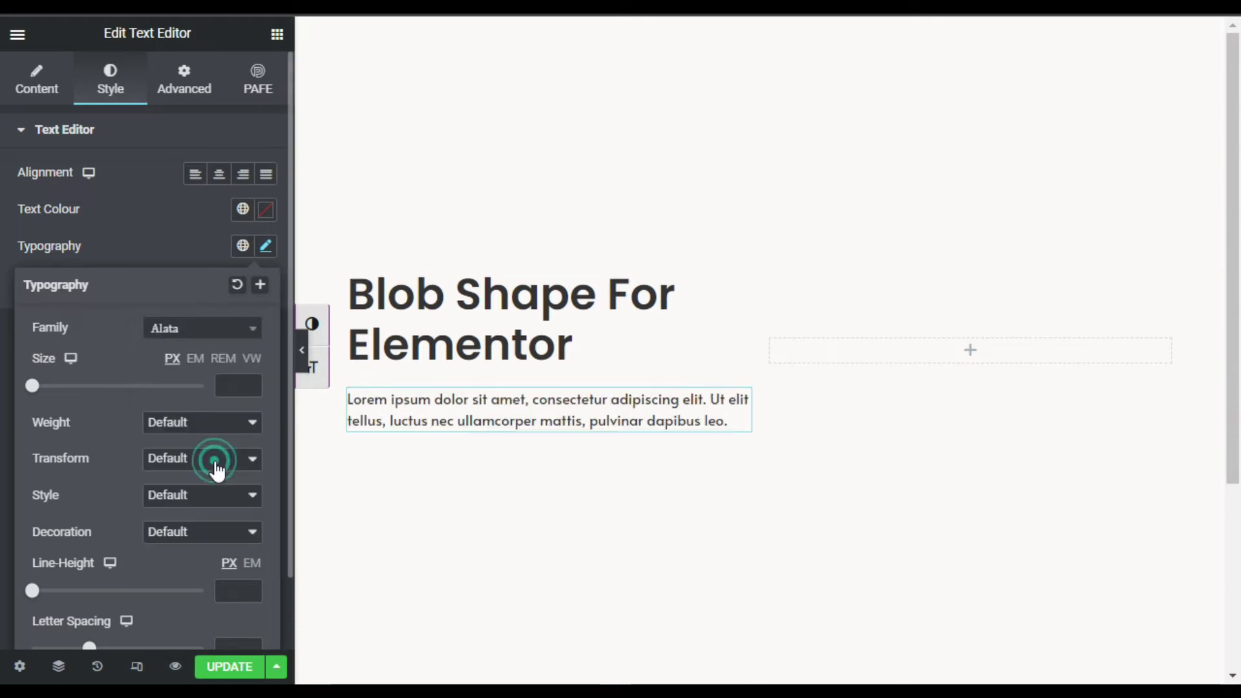
click(161, 251)
click(274, 33)
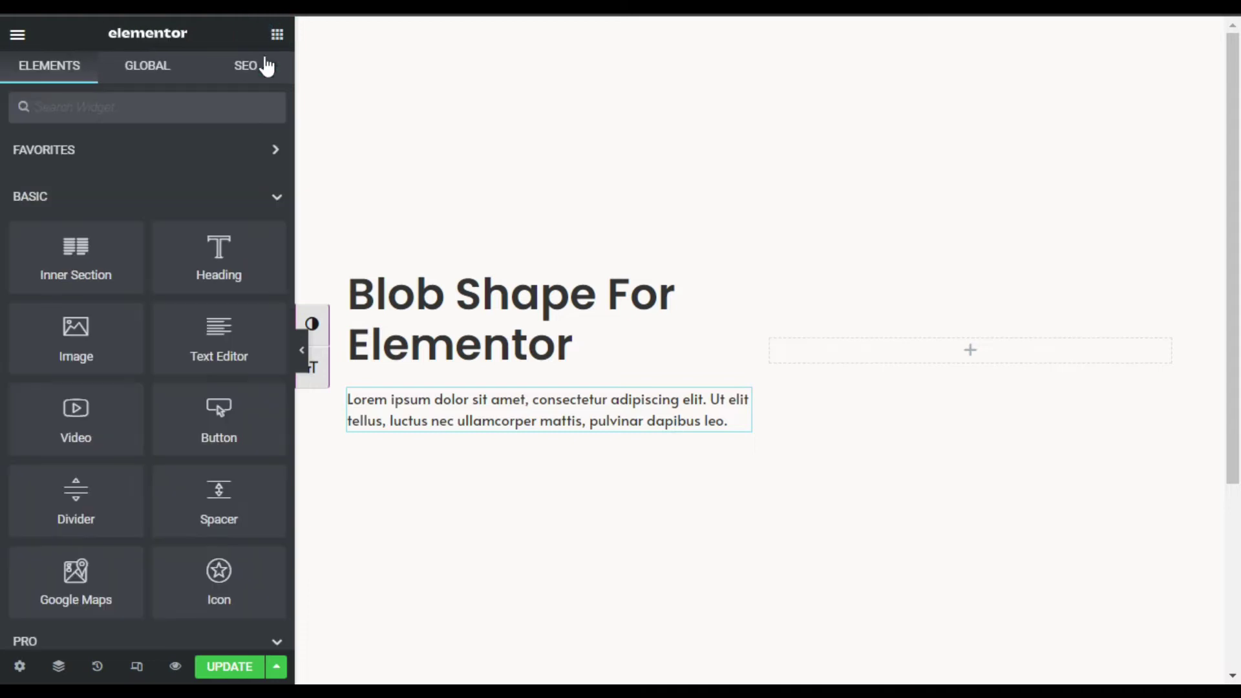
- Add a button below the paragraph with white text and a bright blue background
drag(172, 426, 448, 462)
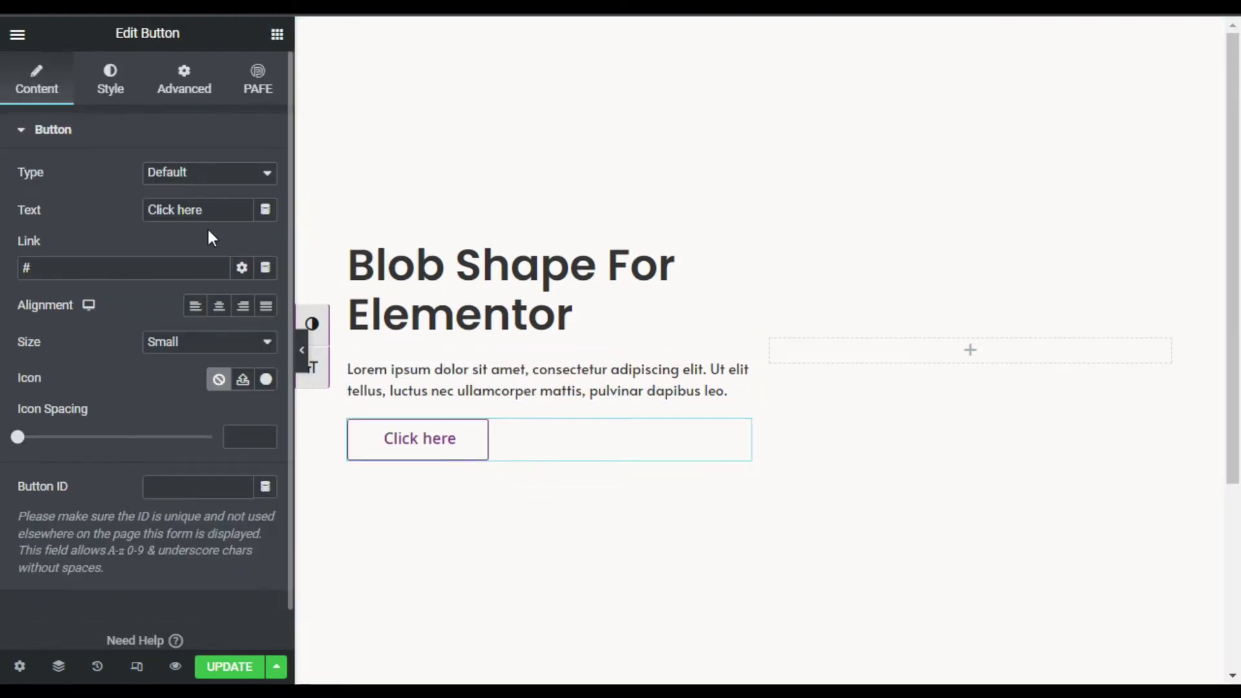
click(102, 86)
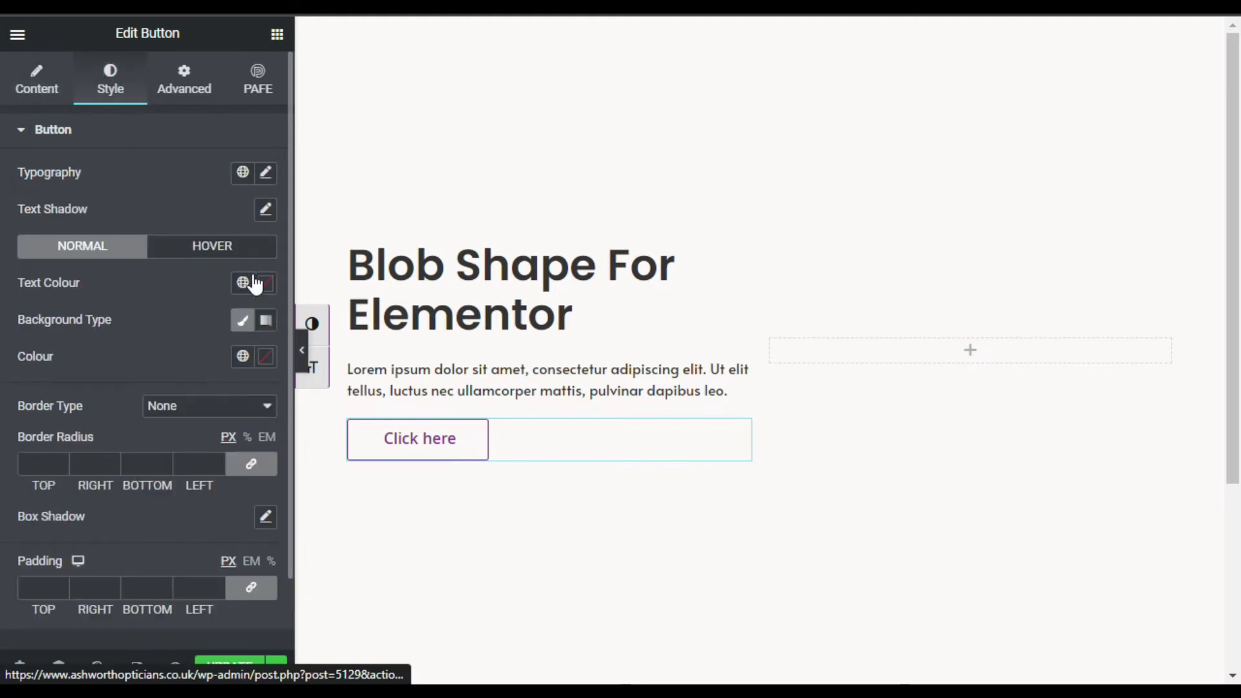
click(265, 283)
drag(152, 385, 75, 305)
click(134, 296)
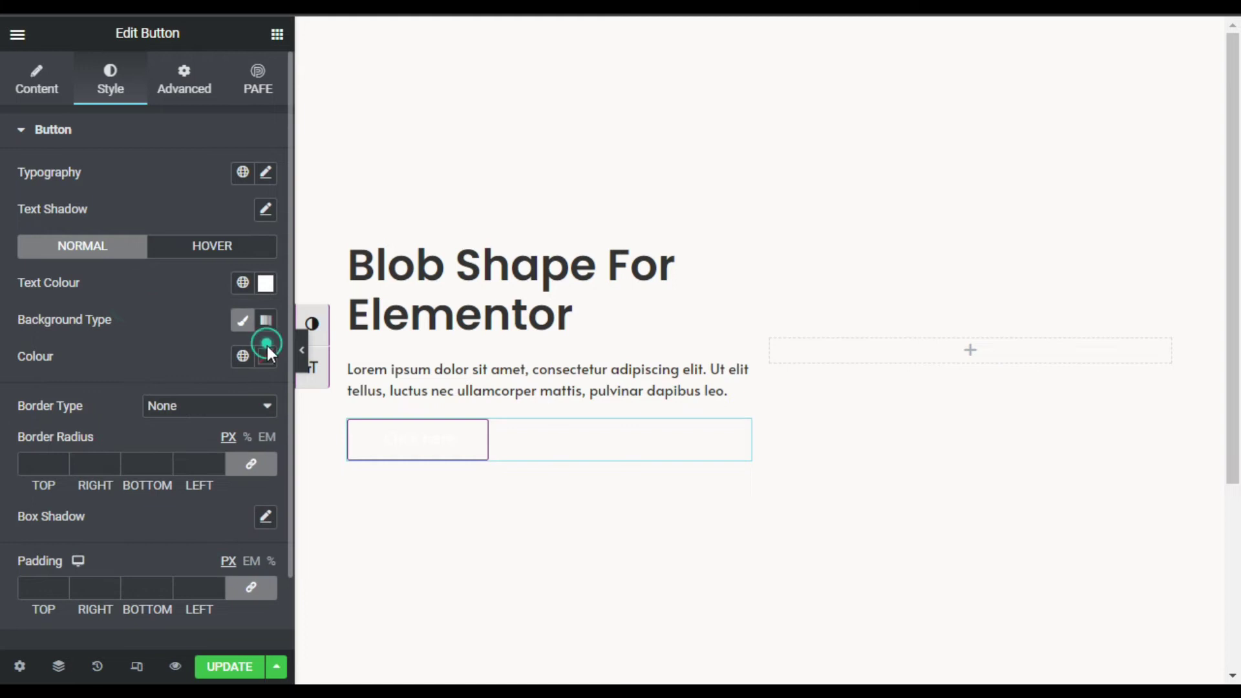
click(265, 356)
click(193, 580)
drag(211, 432, 286, 378)
click(197, 301)
- Give the button a Solid border with a fully transparent border colour
scroll(188, 355, down, 2)
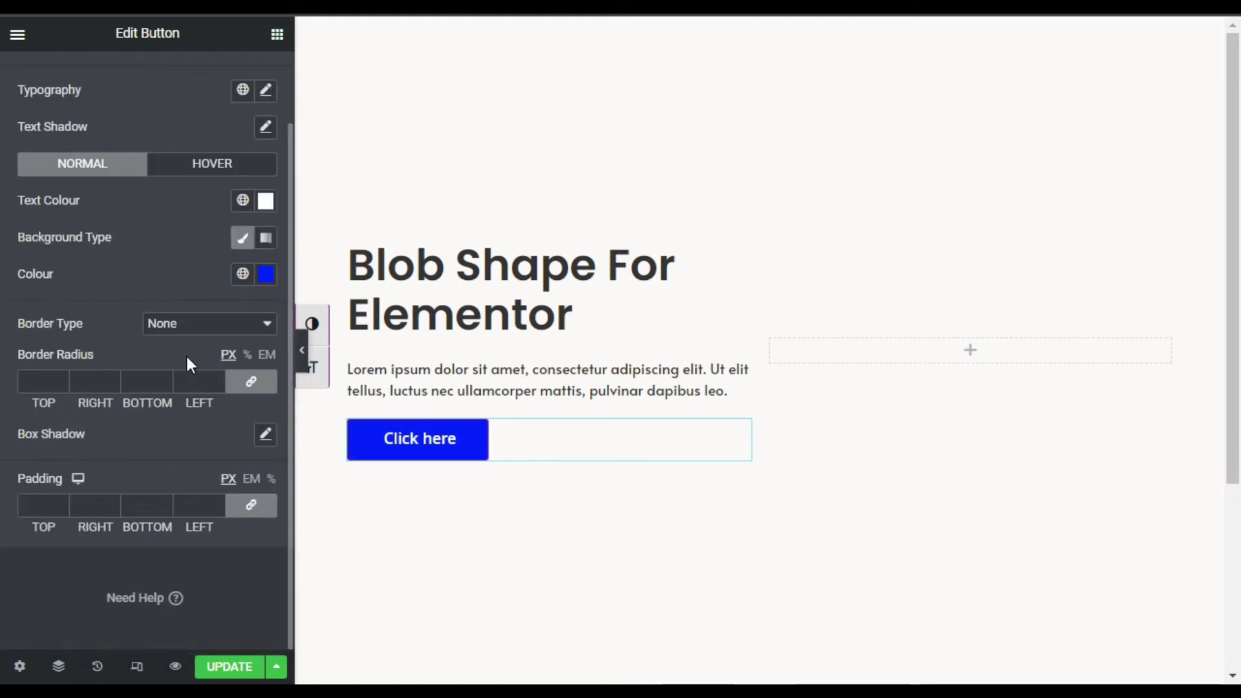
click(184, 323)
key(Escape)
key(Down)
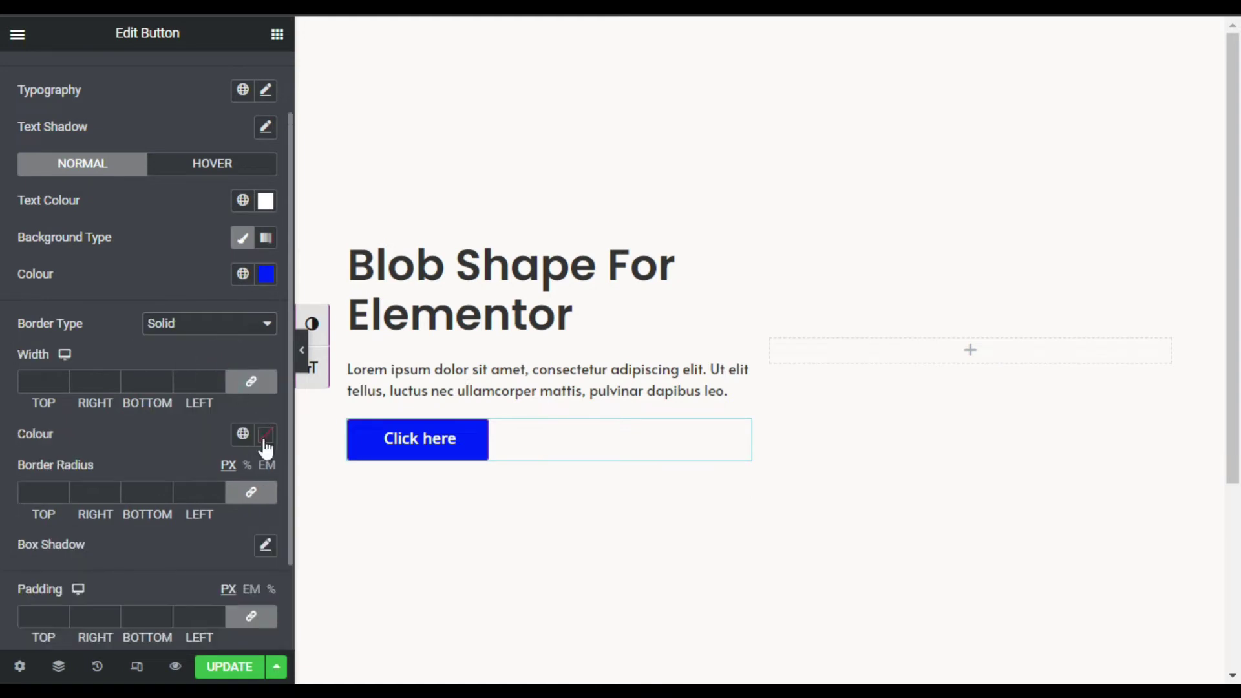
click(264, 433)
click(178, 363)
drag(160, 365, 49, 367)
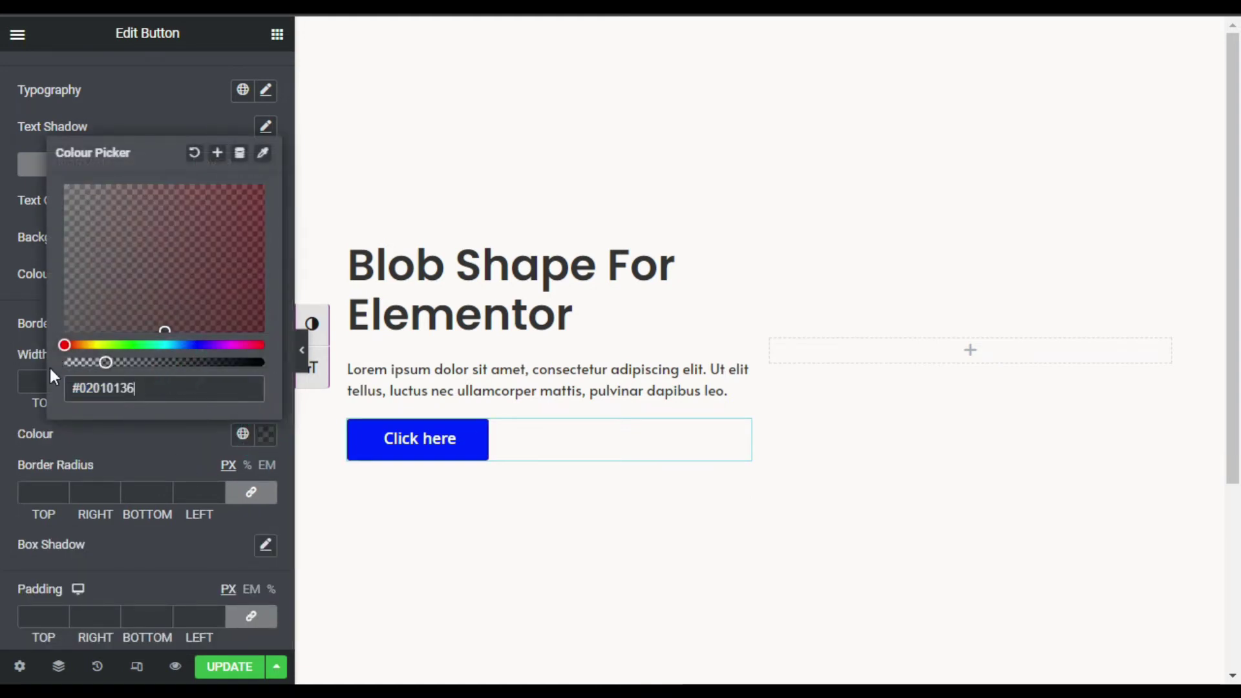
click(187, 449)
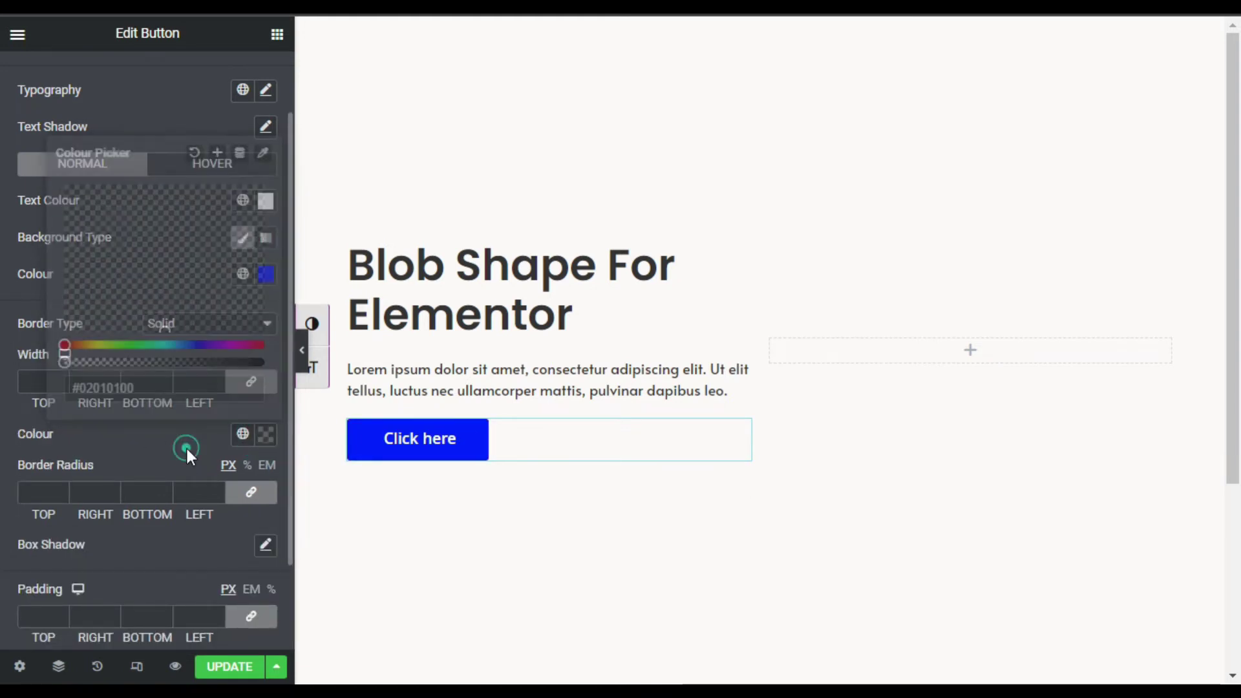
click(970, 352)
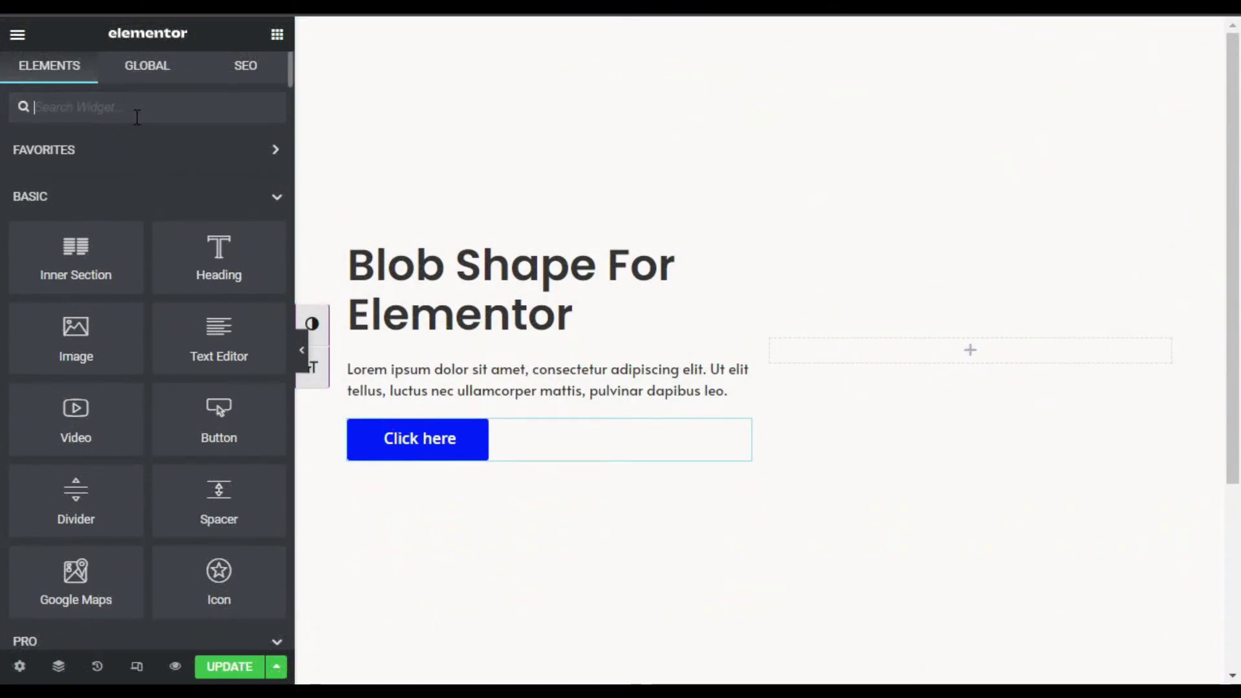
- Search 'blob' and drag the Blob Shapes widget into the right column
text(blob)
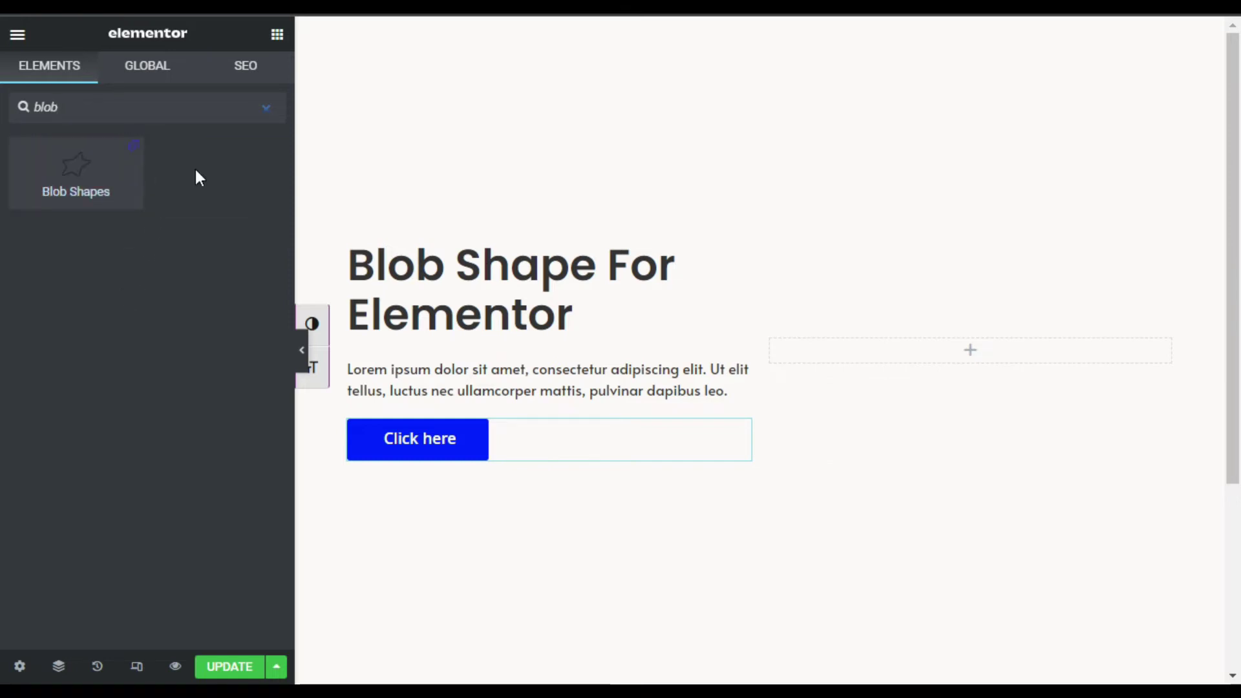
drag(104, 177, 957, 349)
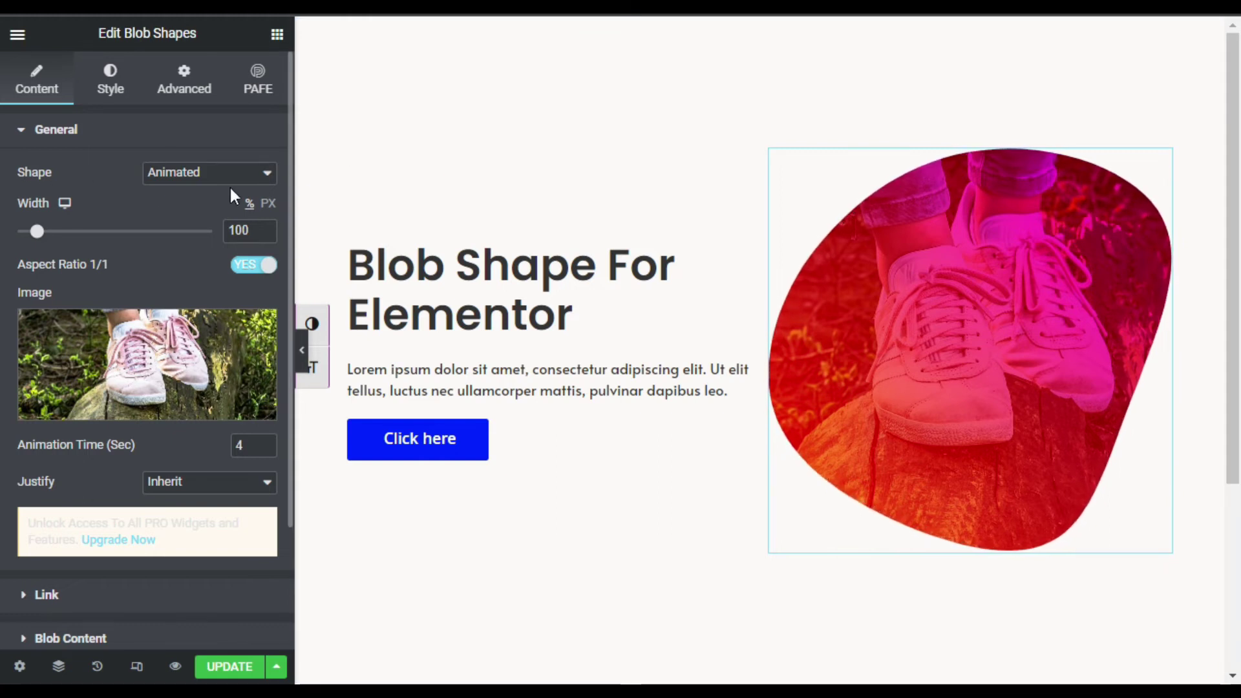
- Try the Blob 08 and Blob 20 shapes, then switch back to the Animated shape
click(173, 172)
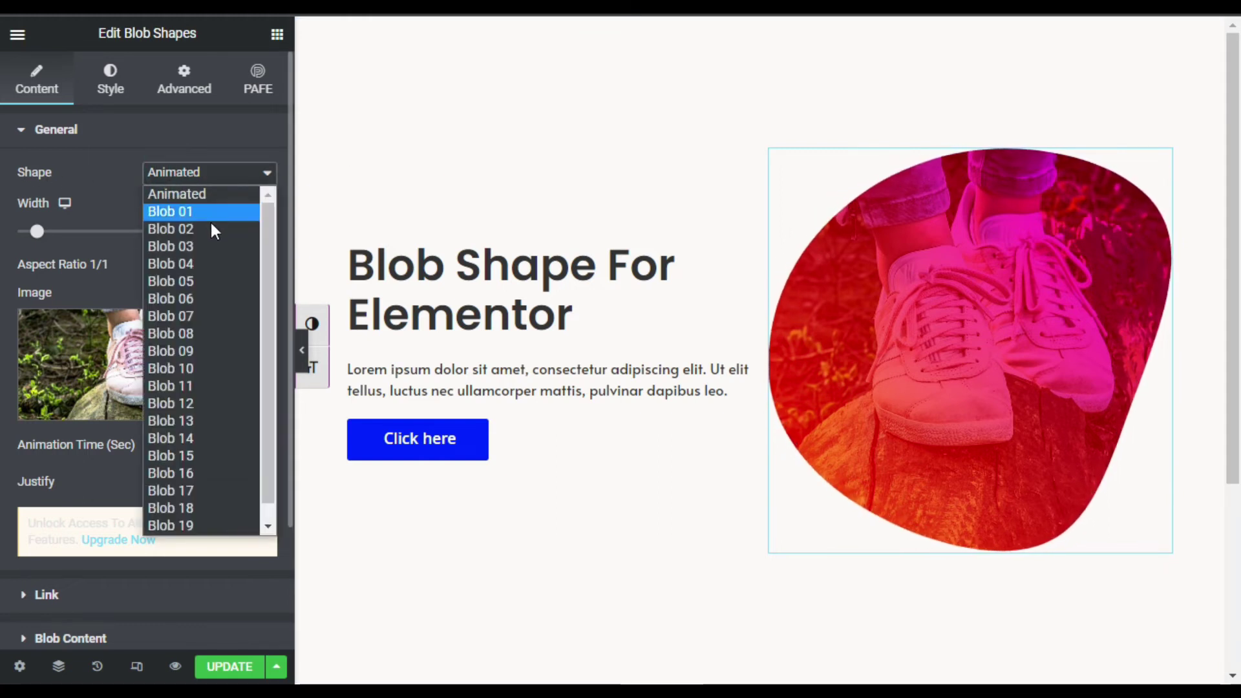
scroll(220, 213, up, 1)
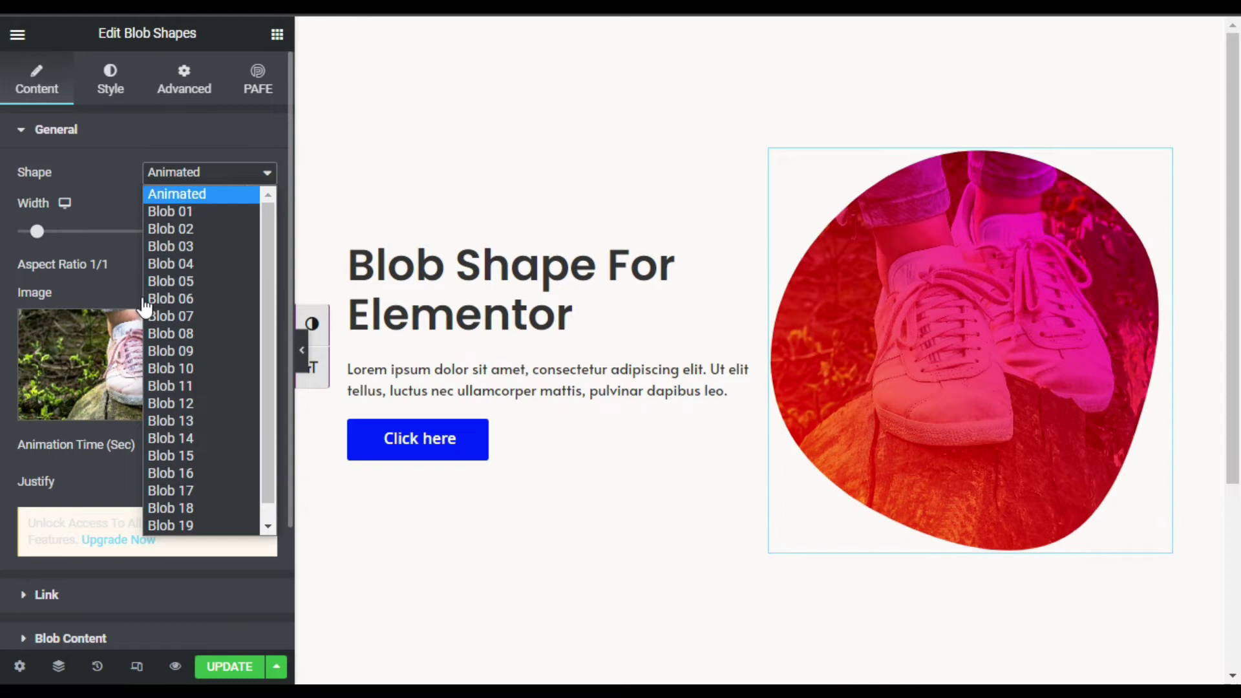
scroll(215, 491, down, 1)
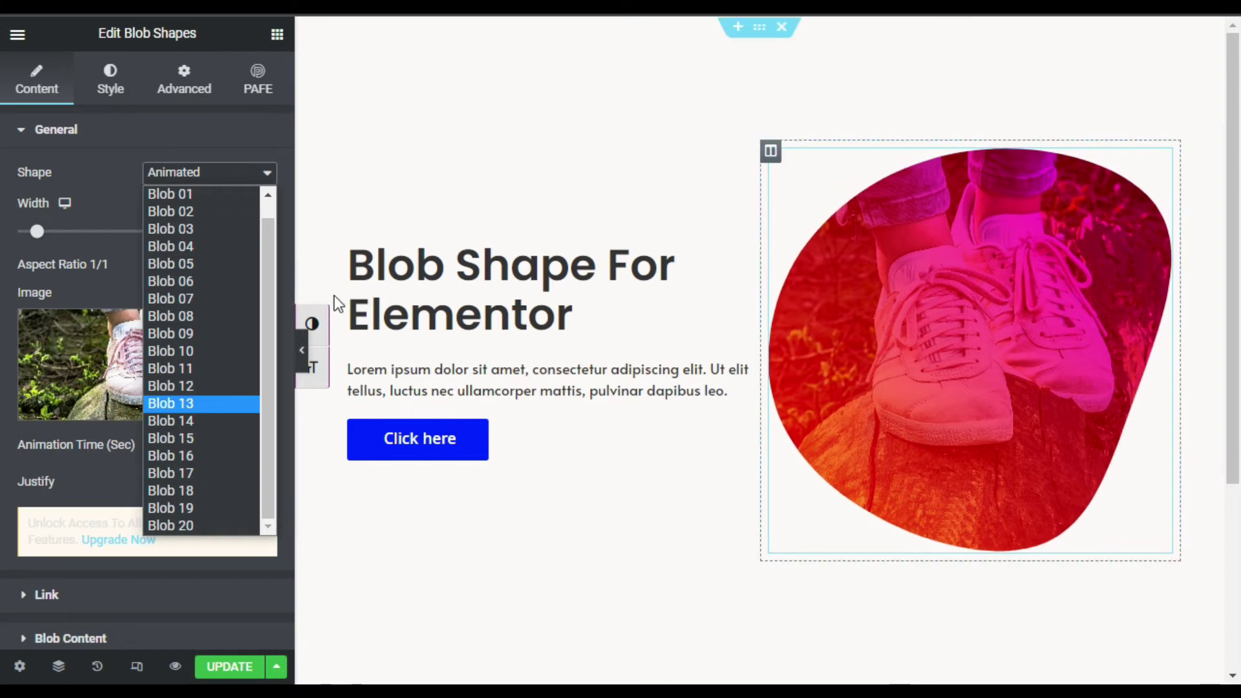
click(216, 317)
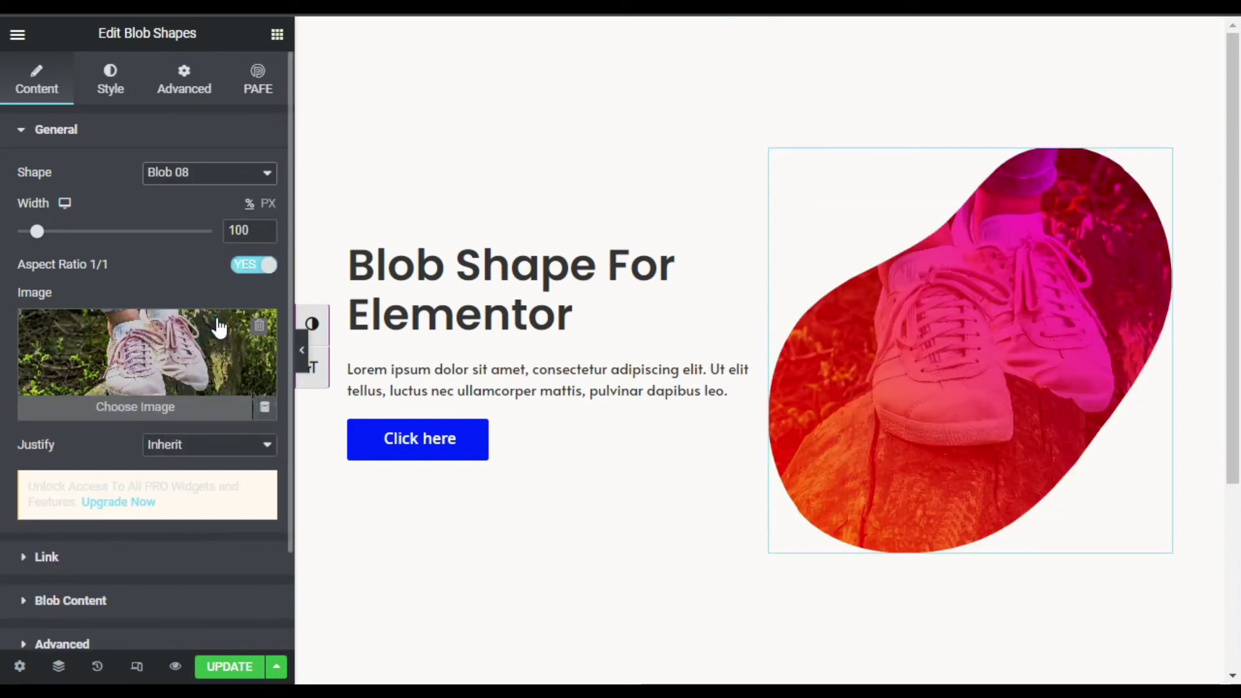
click(213, 173)
scroll(239, 319, up, 1)
scroll(217, 472, down, 1)
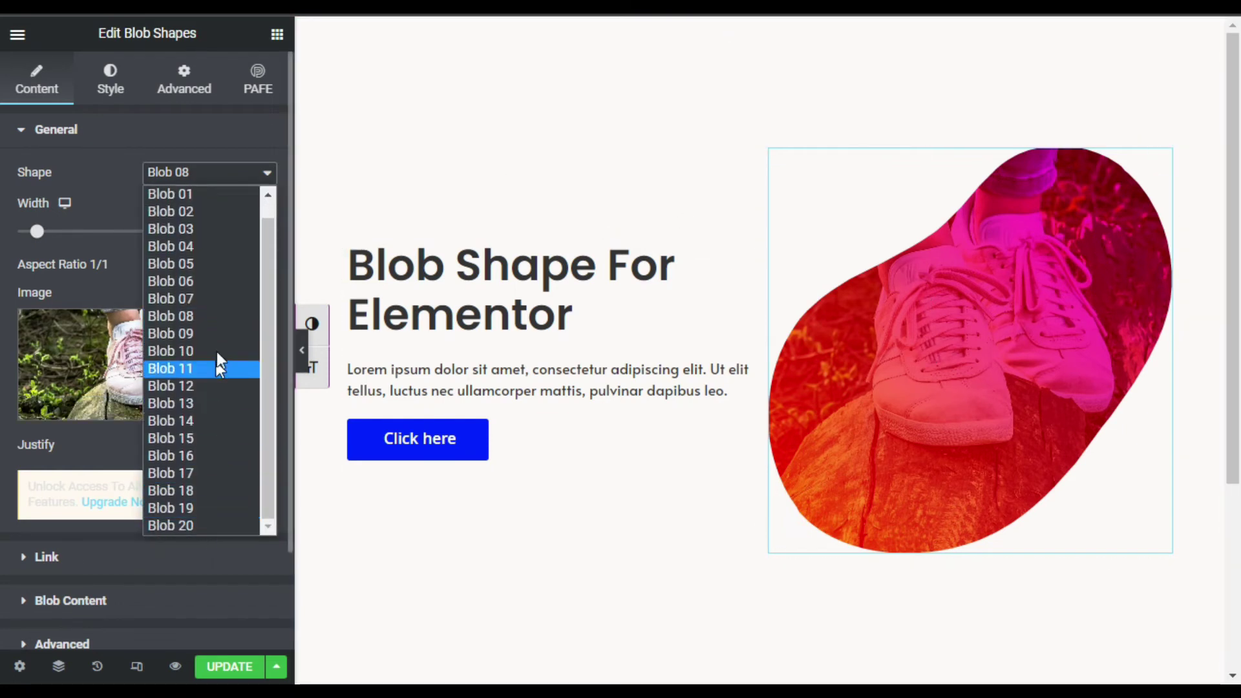
click(231, 525)
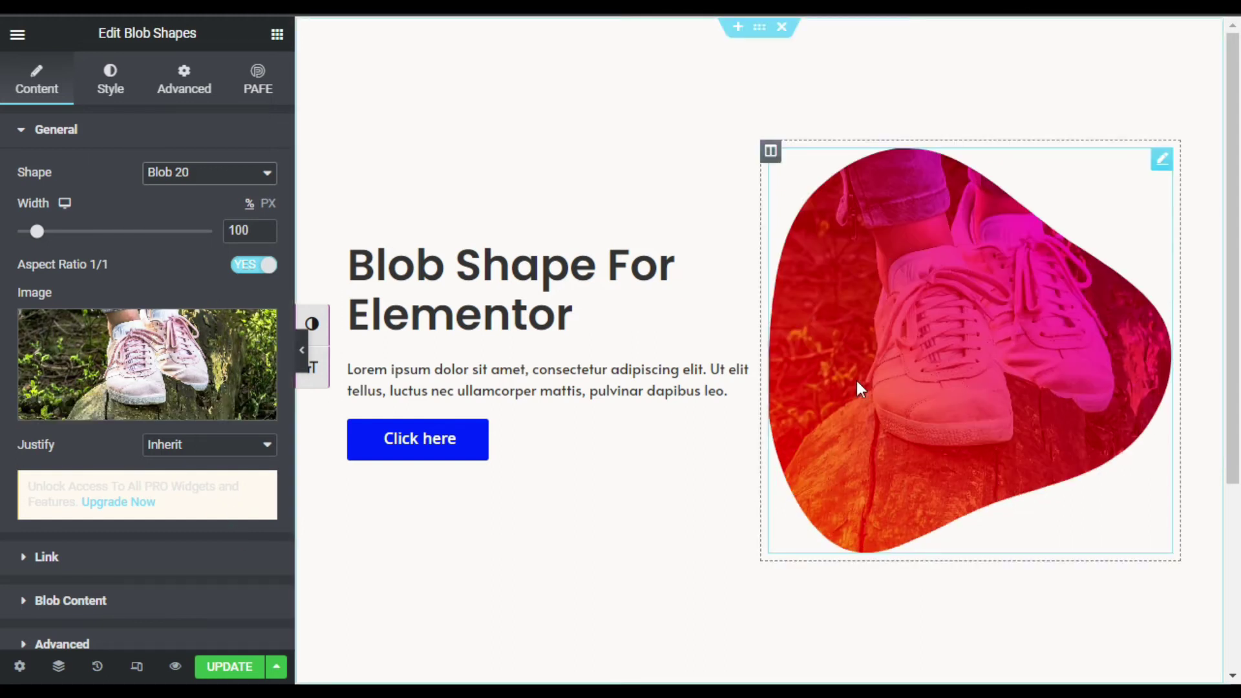
click(210, 180)
scroll(224, 215, up, 3)
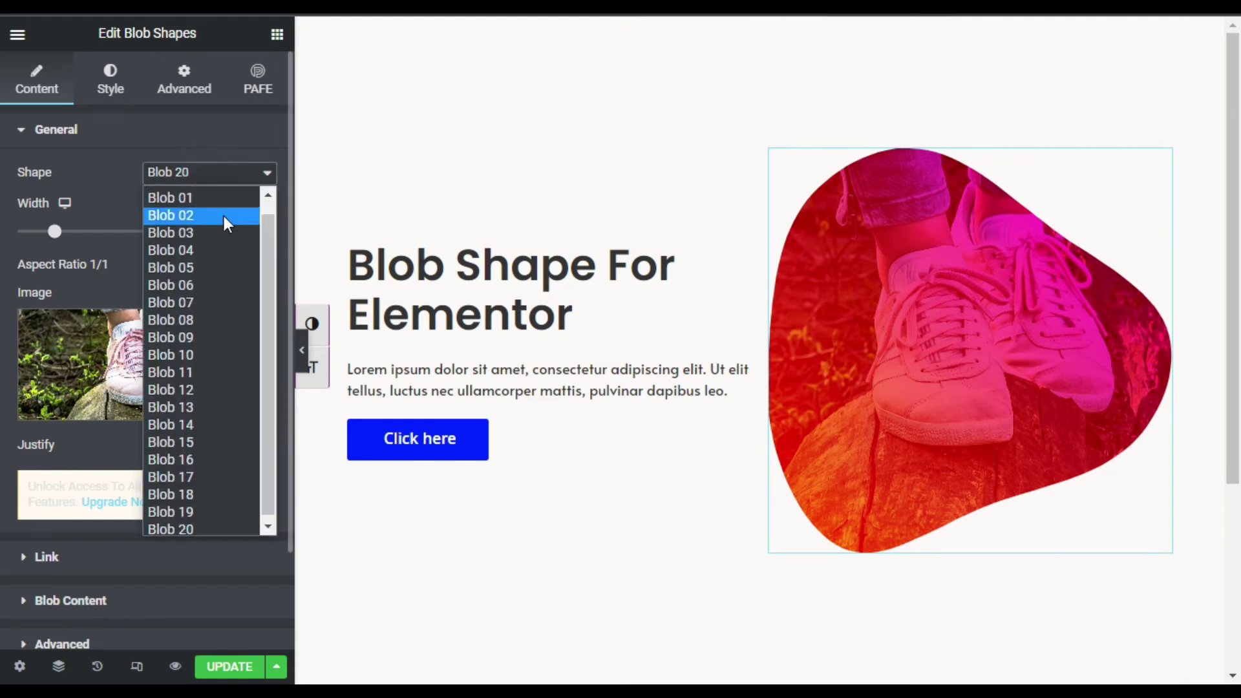
click(220, 192)
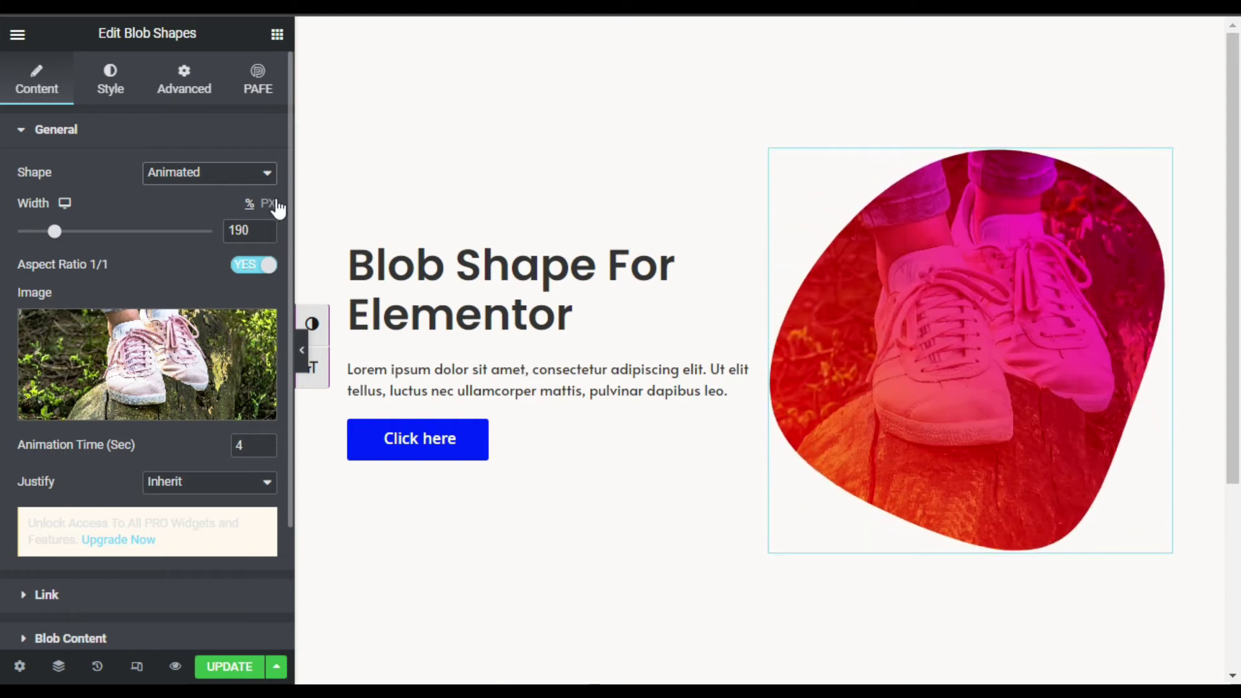
- Replace the blob photo with the laptop image from the library and center-justify it
click(117, 408)
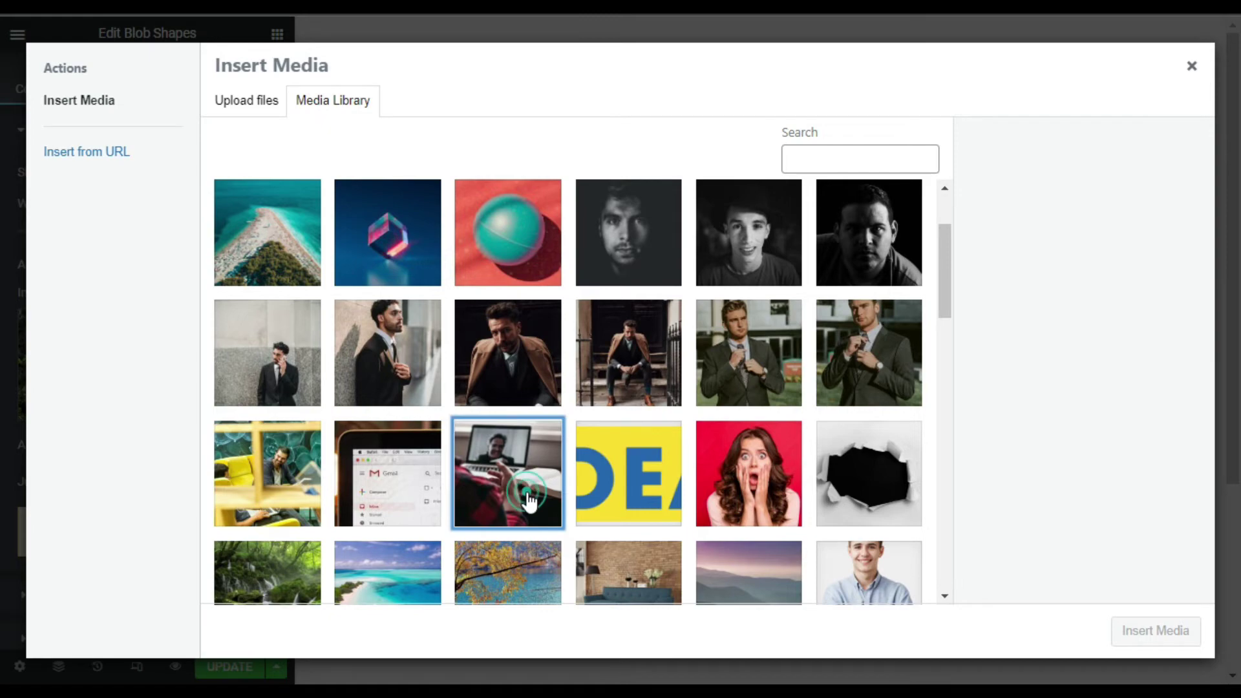
click(526, 503)
click(1135, 632)
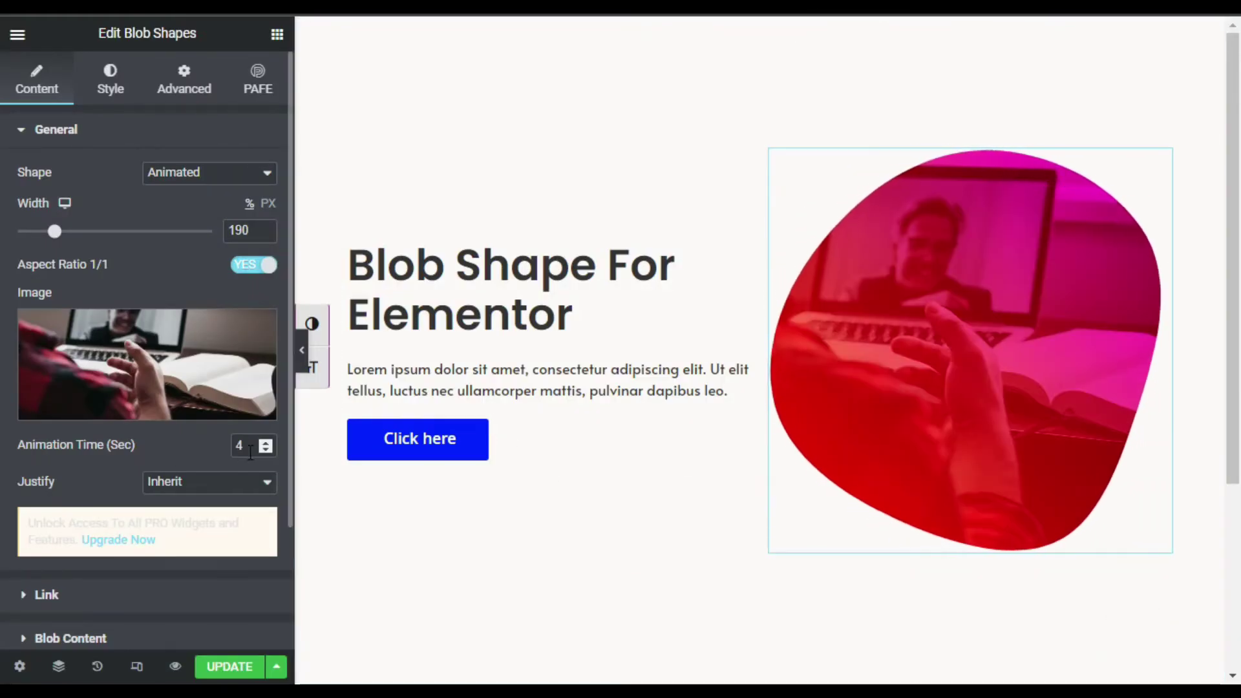
click(171, 494)
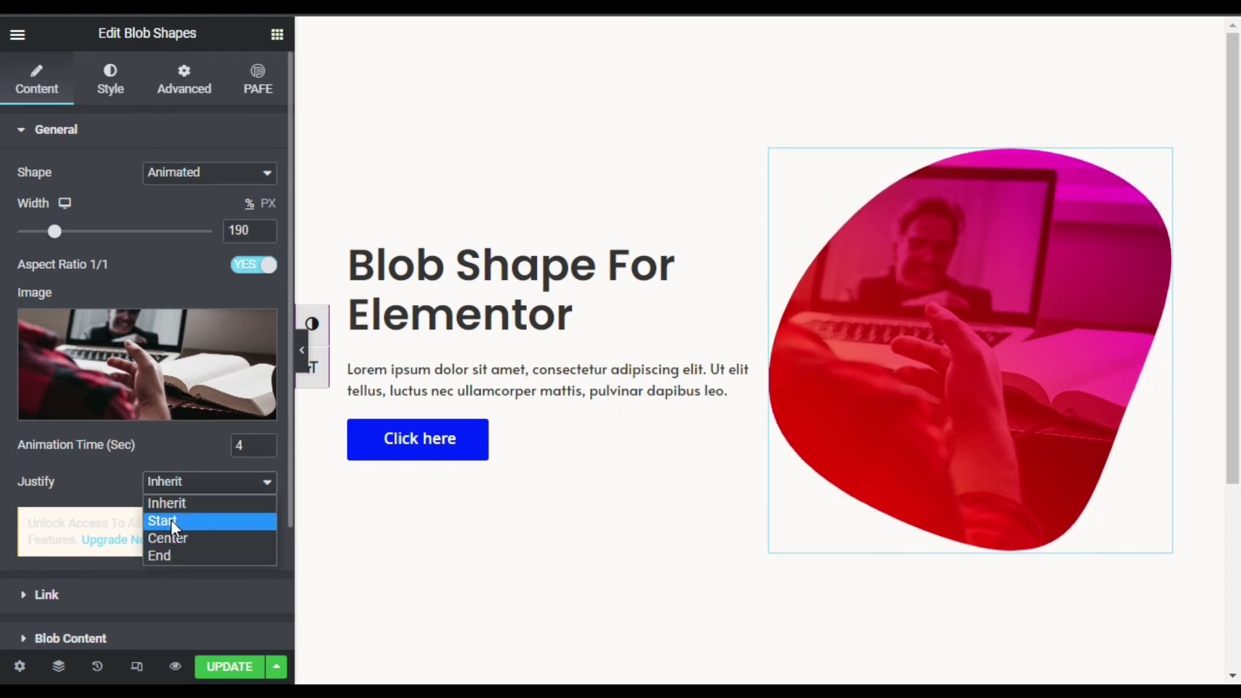
click(176, 540)
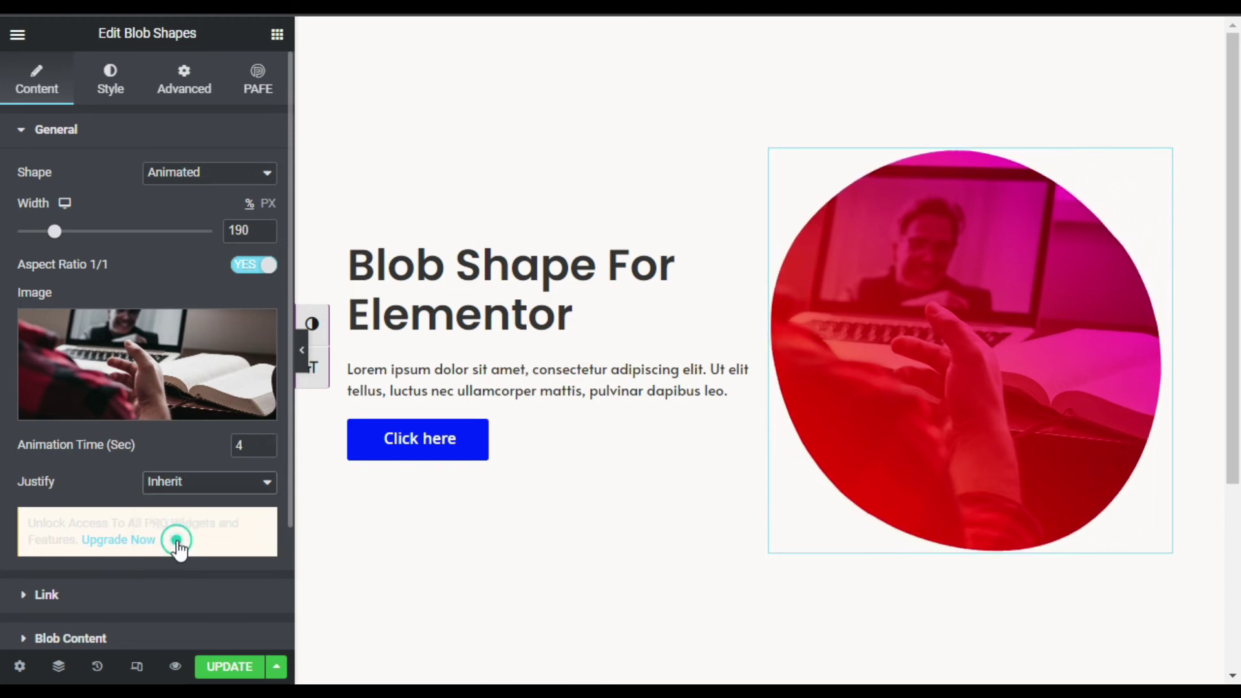
- Keep the blob's Enable Link at No and leave Show Title off after toggling it
scroll(97, 481, down, 3)
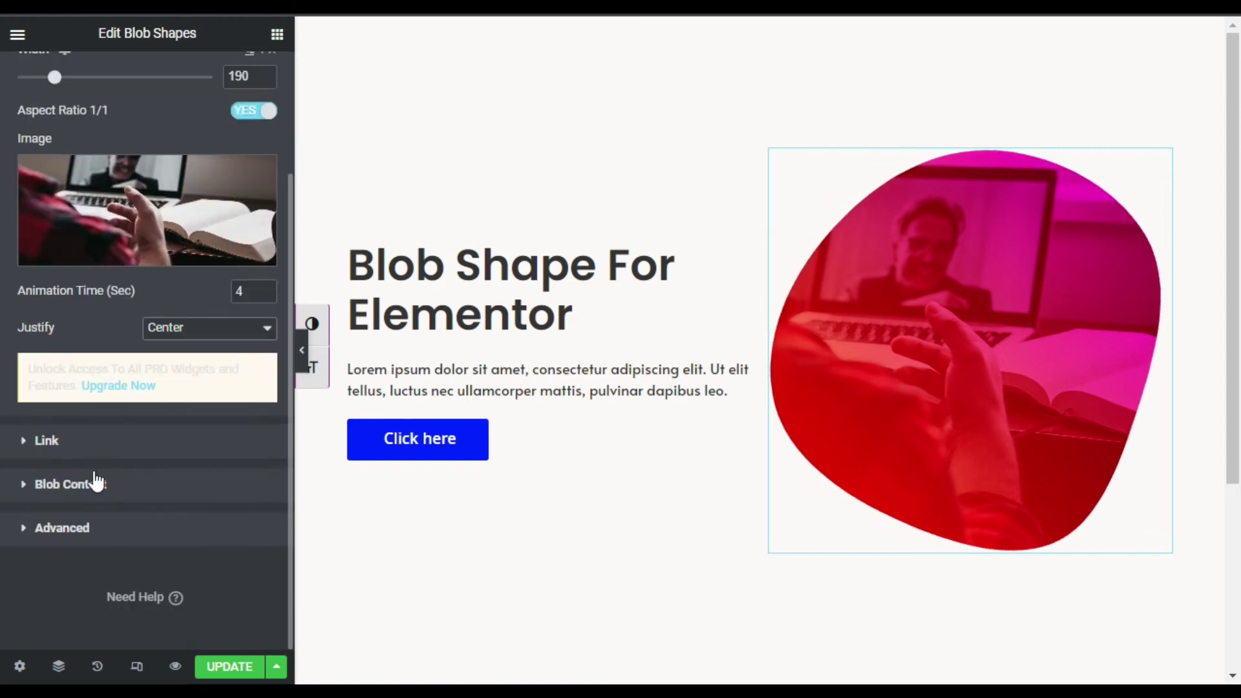
click(91, 445)
click(204, 222)
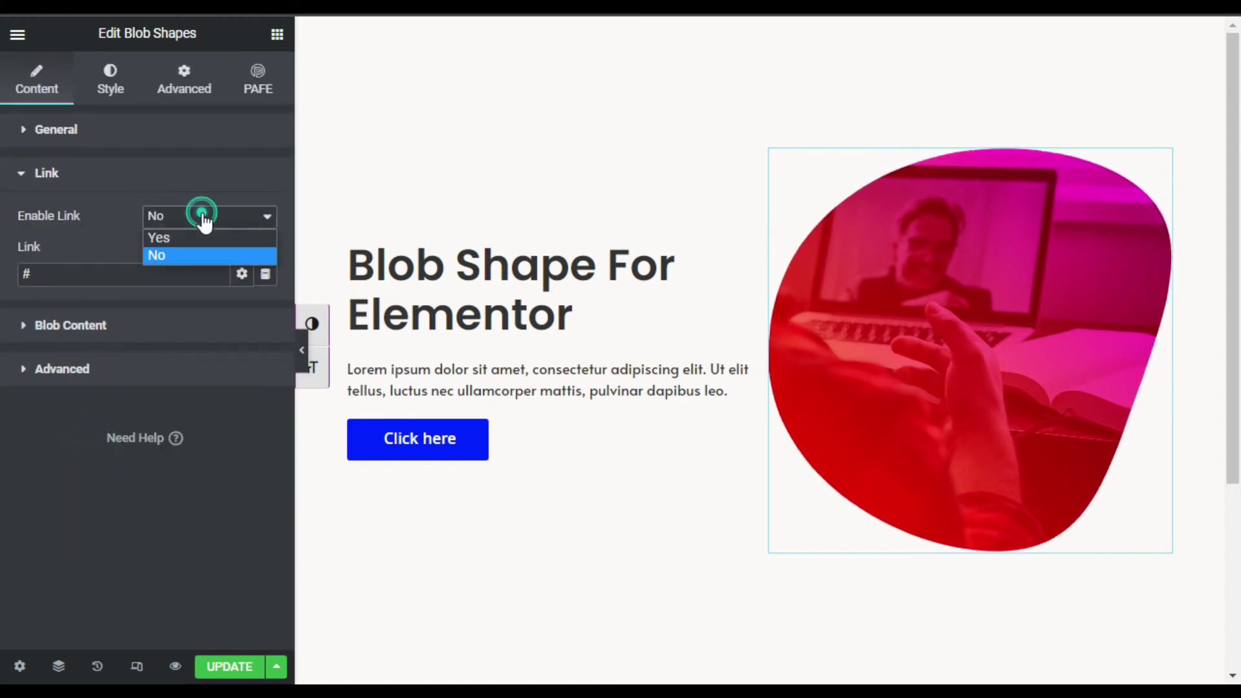
click(31, 234)
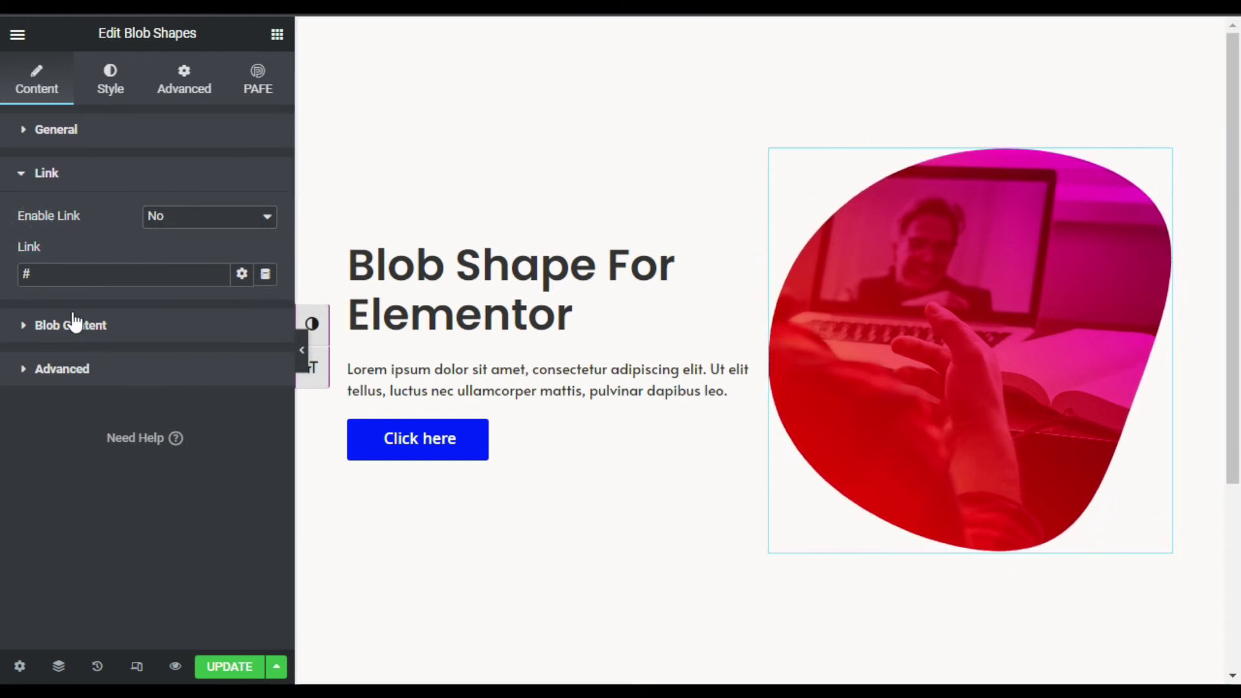
click(56, 326)
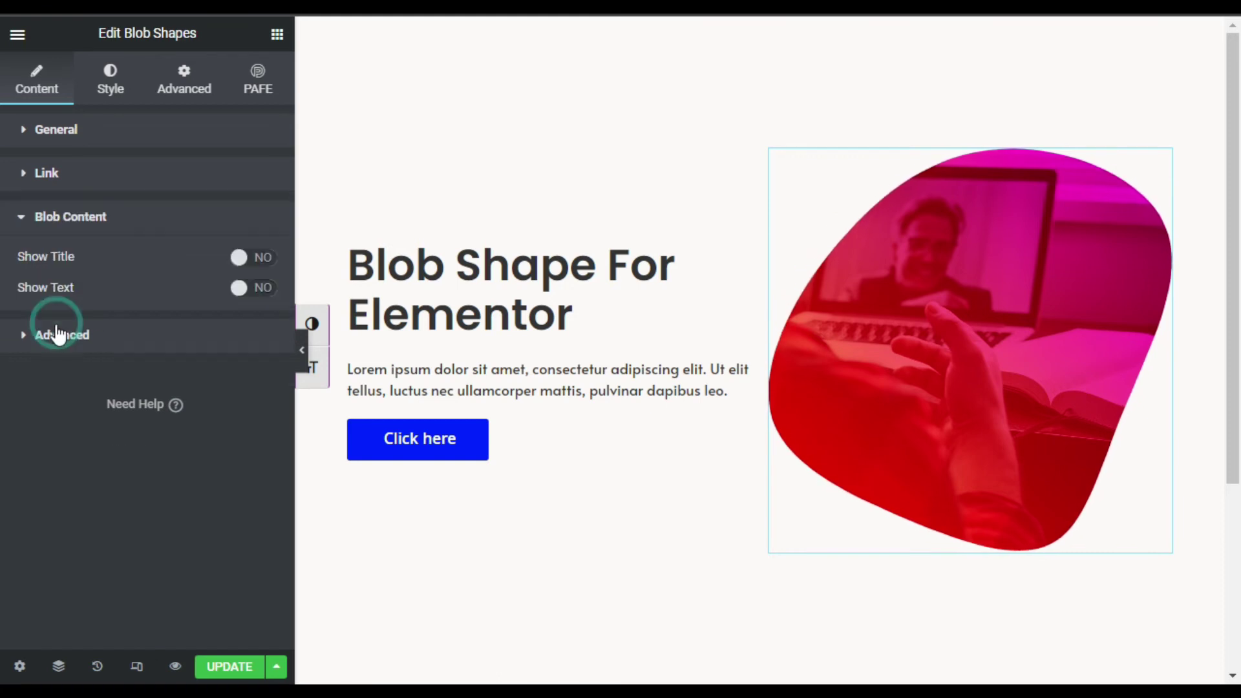
click(241, 259)
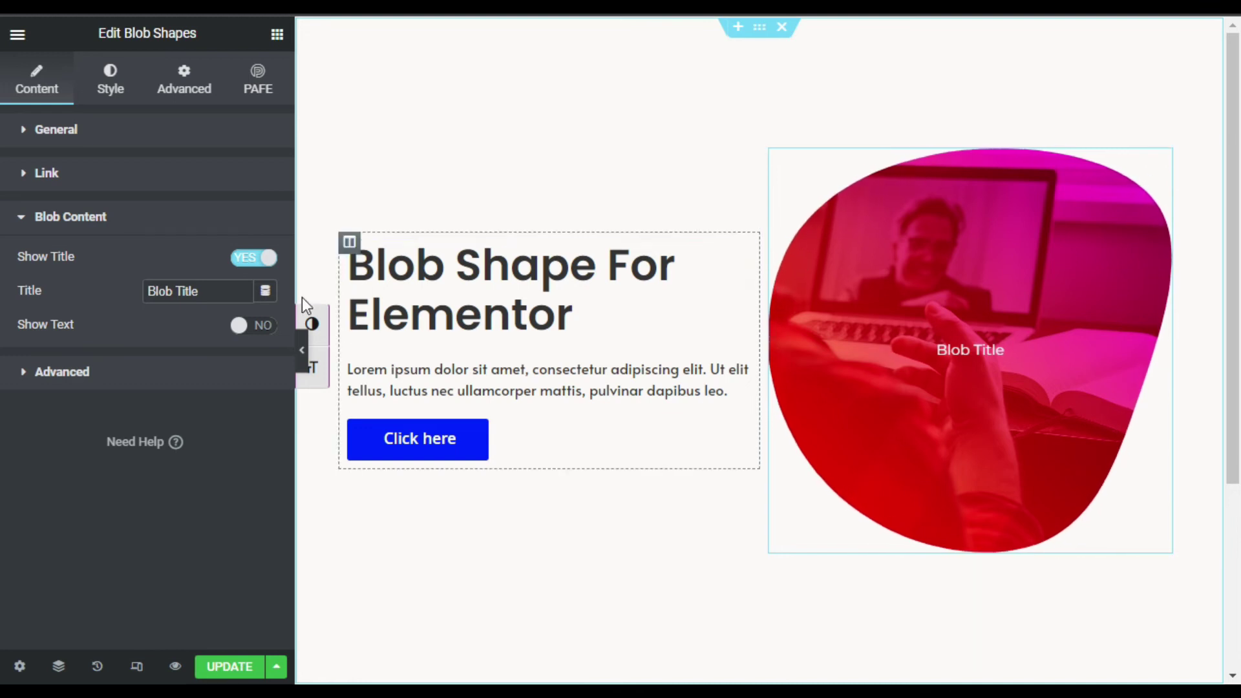
click(251, 258)
click(108, 92)
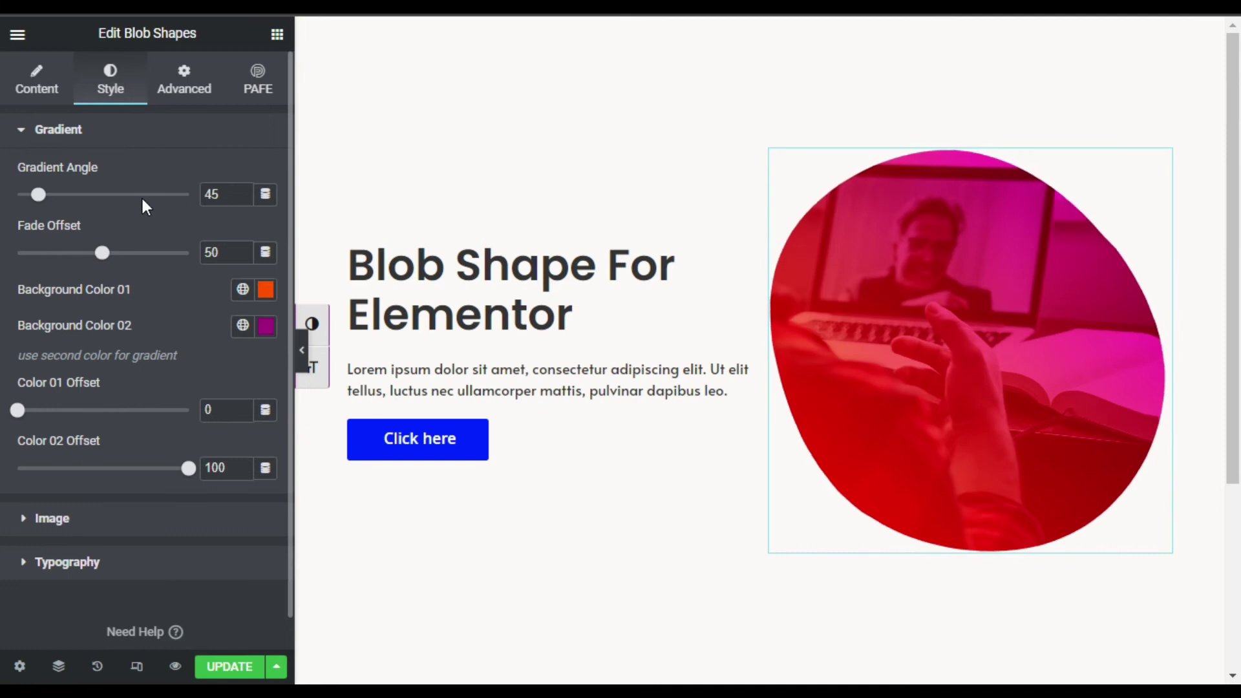
- Change the first gradient colour to bright cyan and set the gradient angle to 131
click(265, 291)
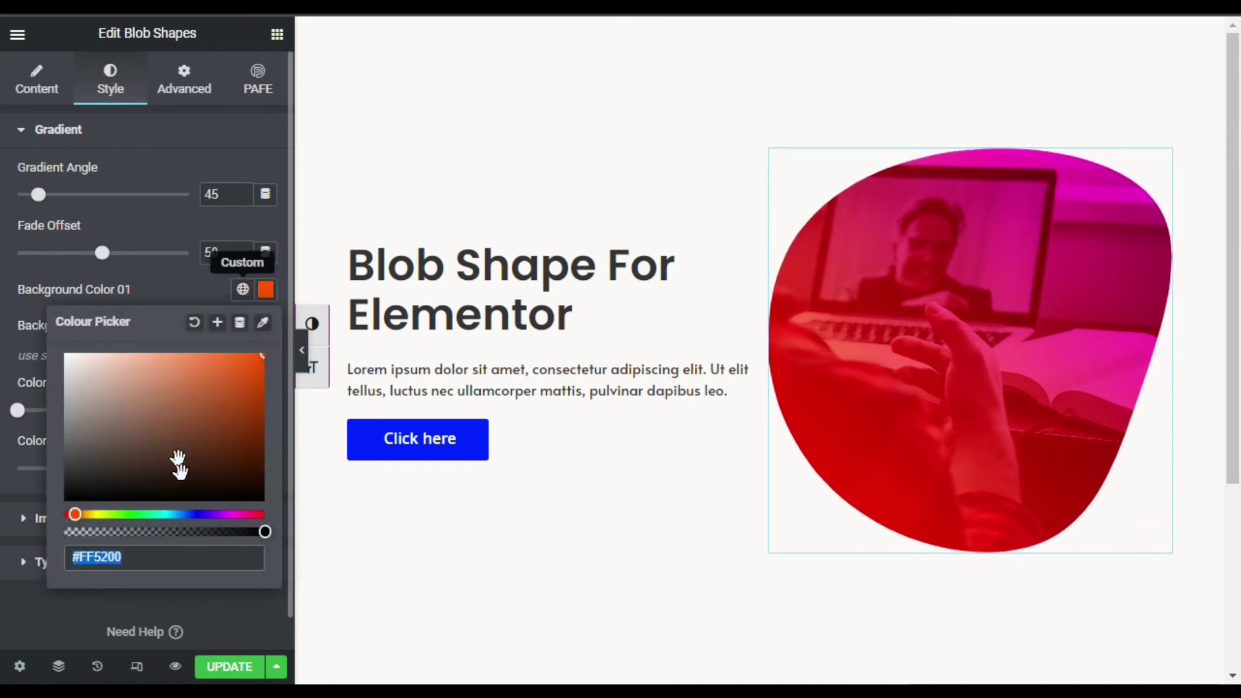
drag(160, 511, 169, 514)
drag(227, 382, 251, 352)
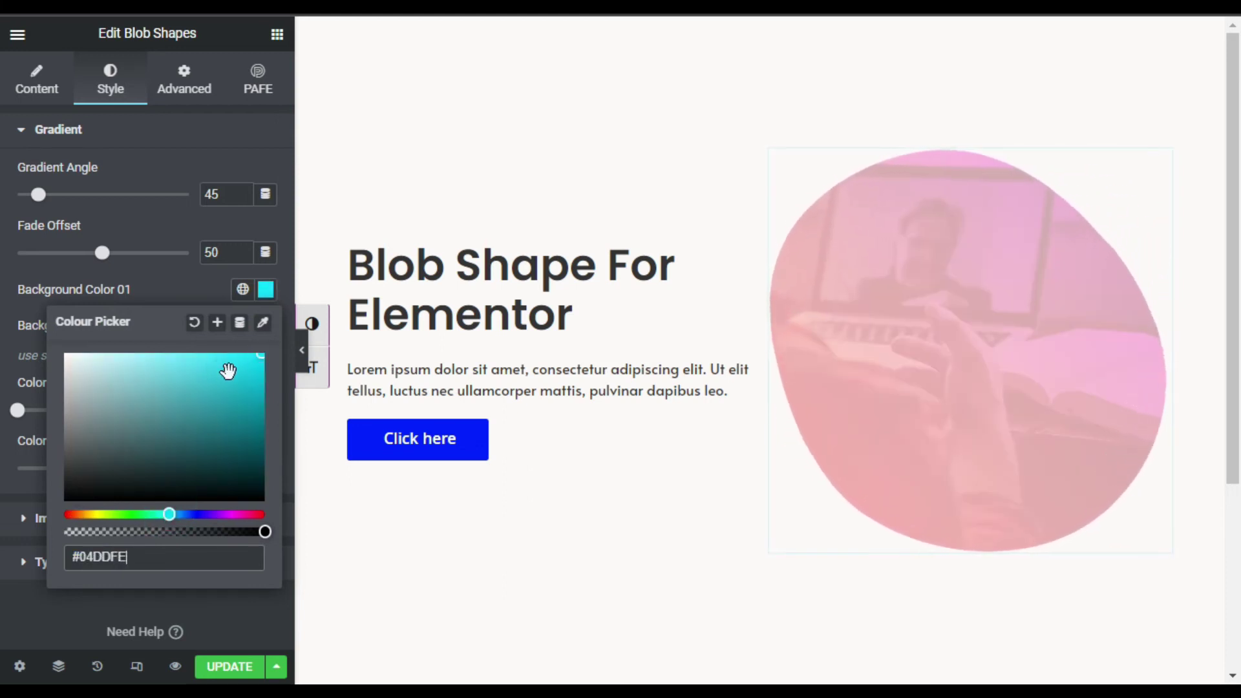
click(199, 288)
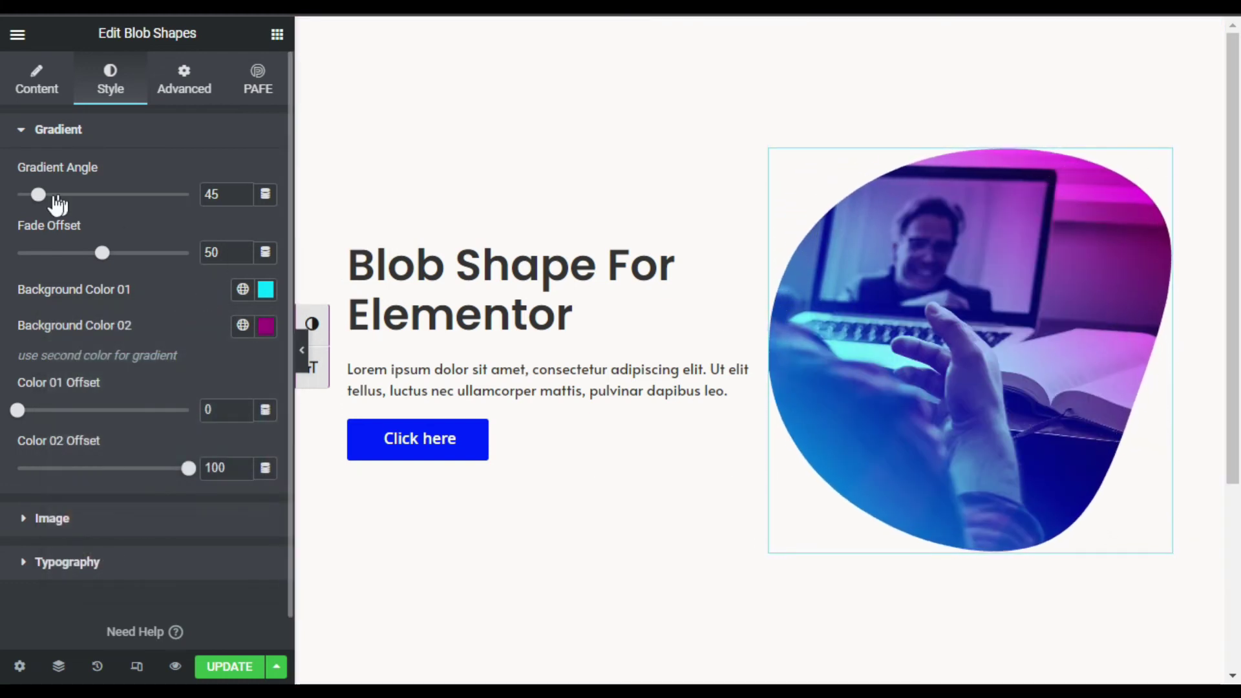
drag(38, 195, 51, 194)
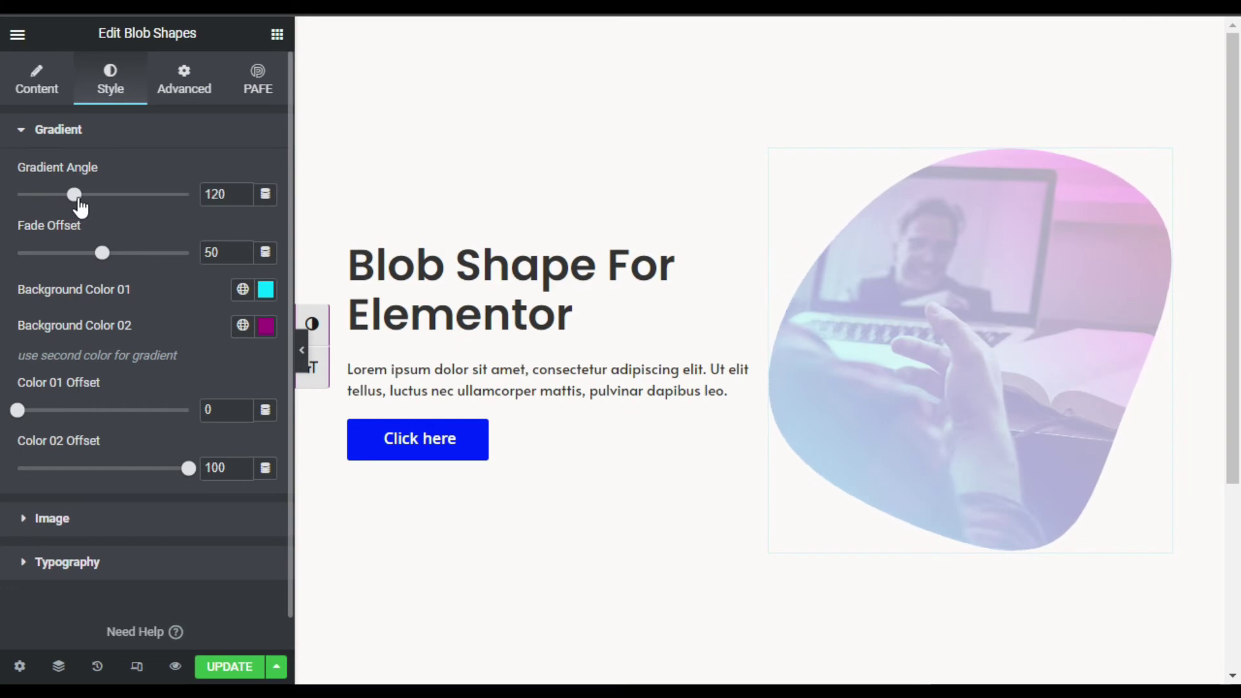
drag(78, 201, 82, 200)
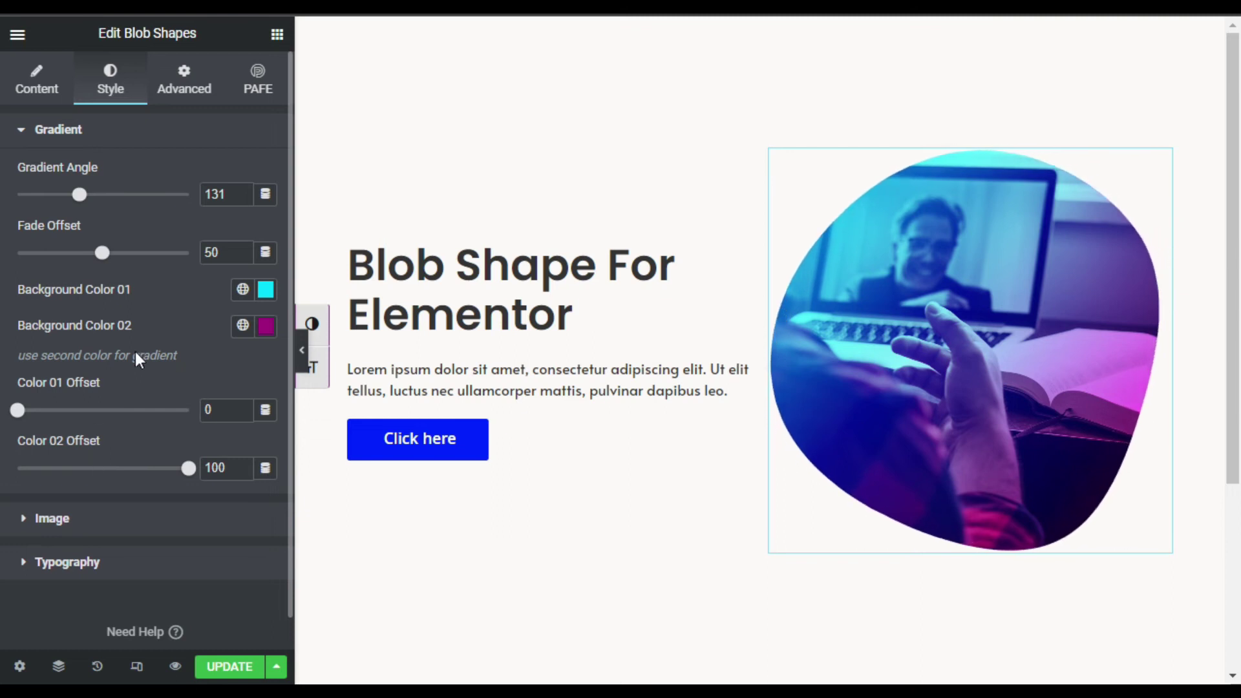
scroll(205, 305, down, 1)
- Try lower Image Opacity values on the blob photo, then return it to 100
click(73, 501)
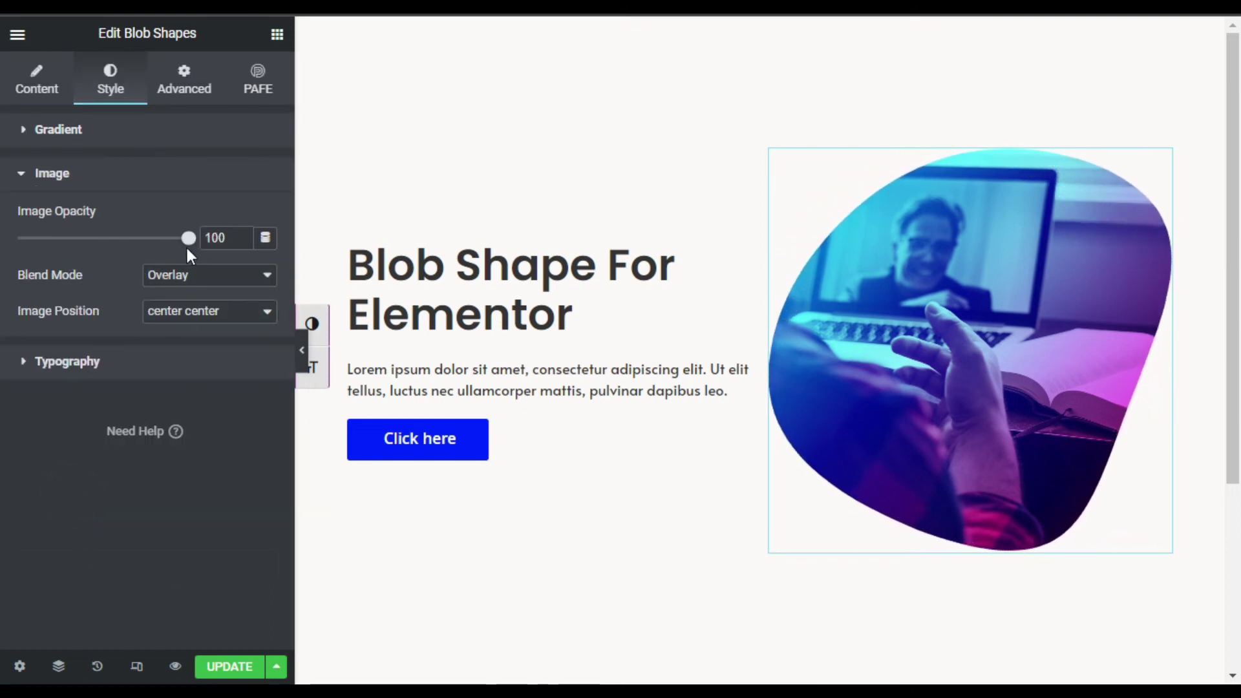
drag(186, 241, 178, 249)
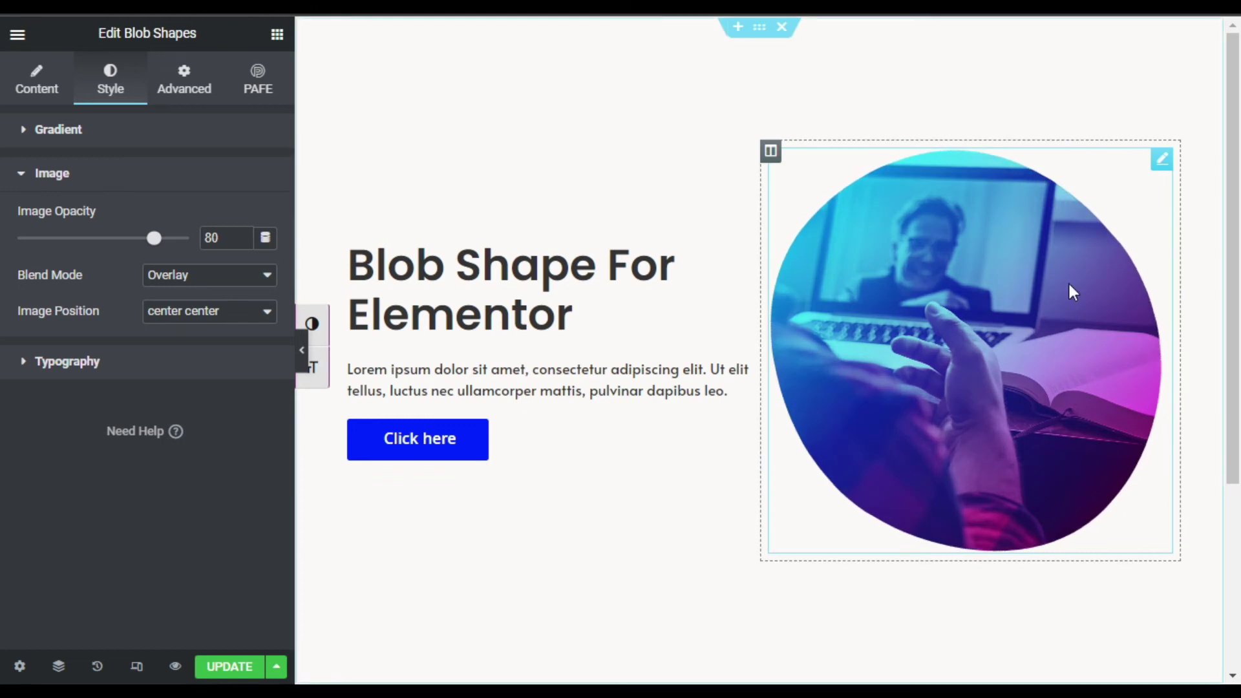
click(90, 238)
drag(91, 238, 9, 282)
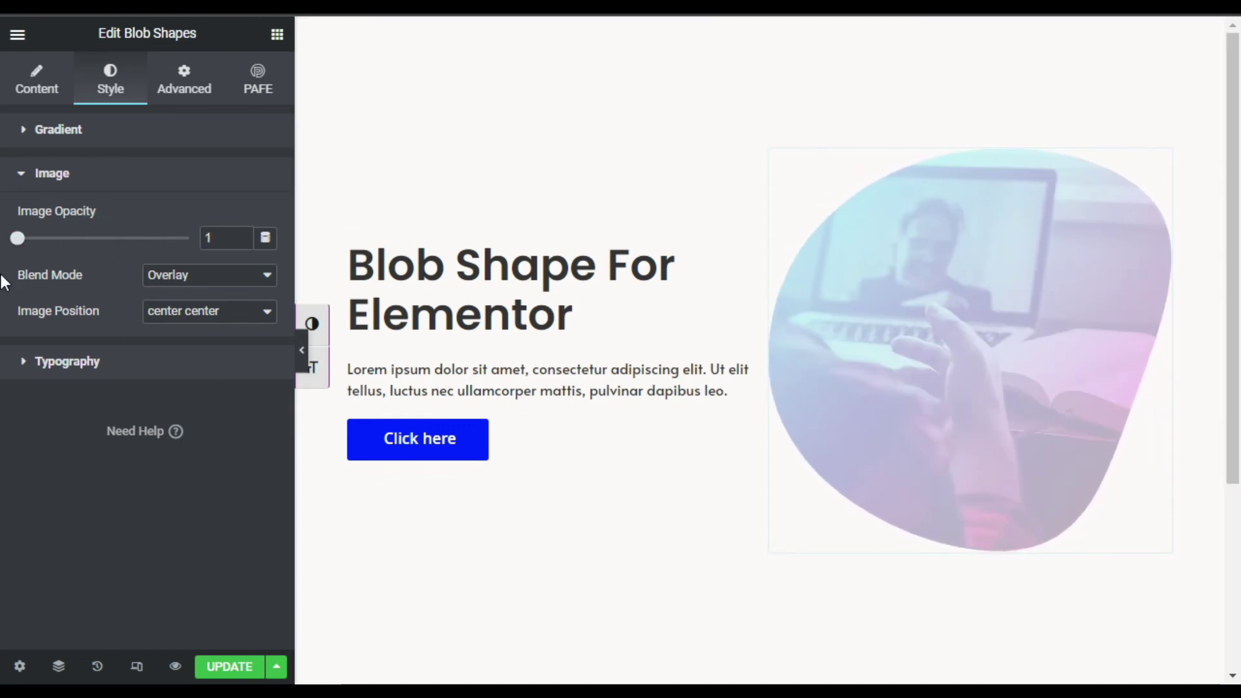
click(97, 238)
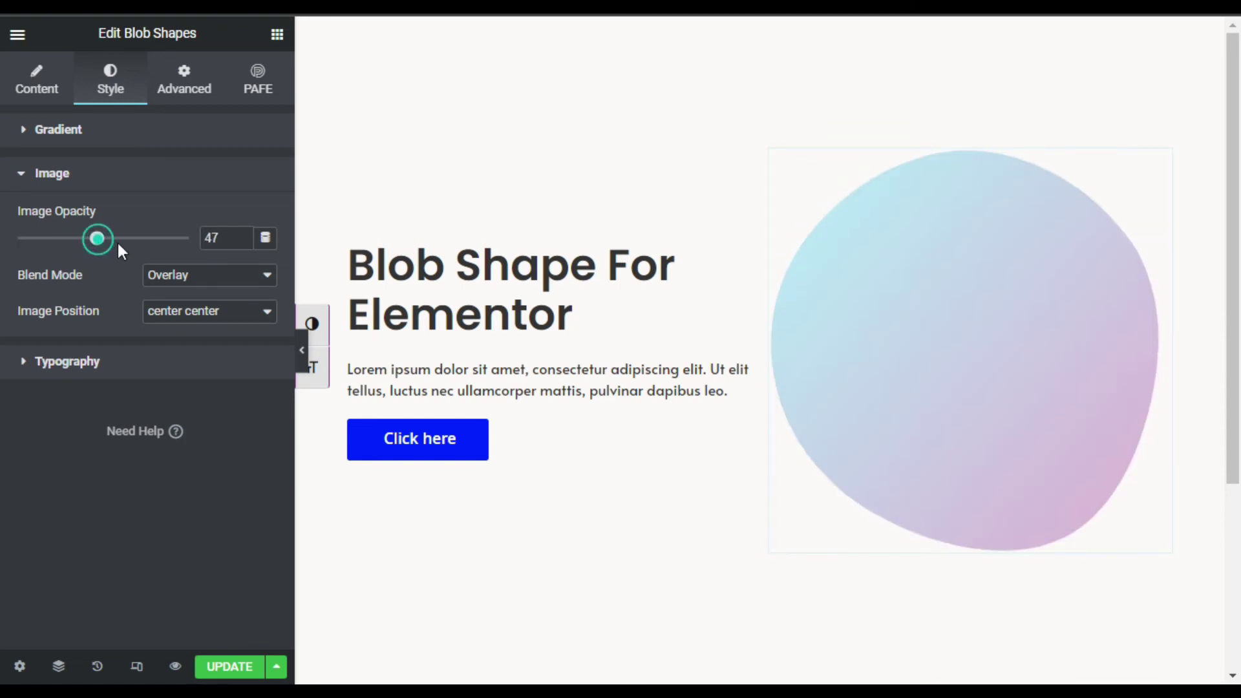
drag(96, 237, 215, 244)
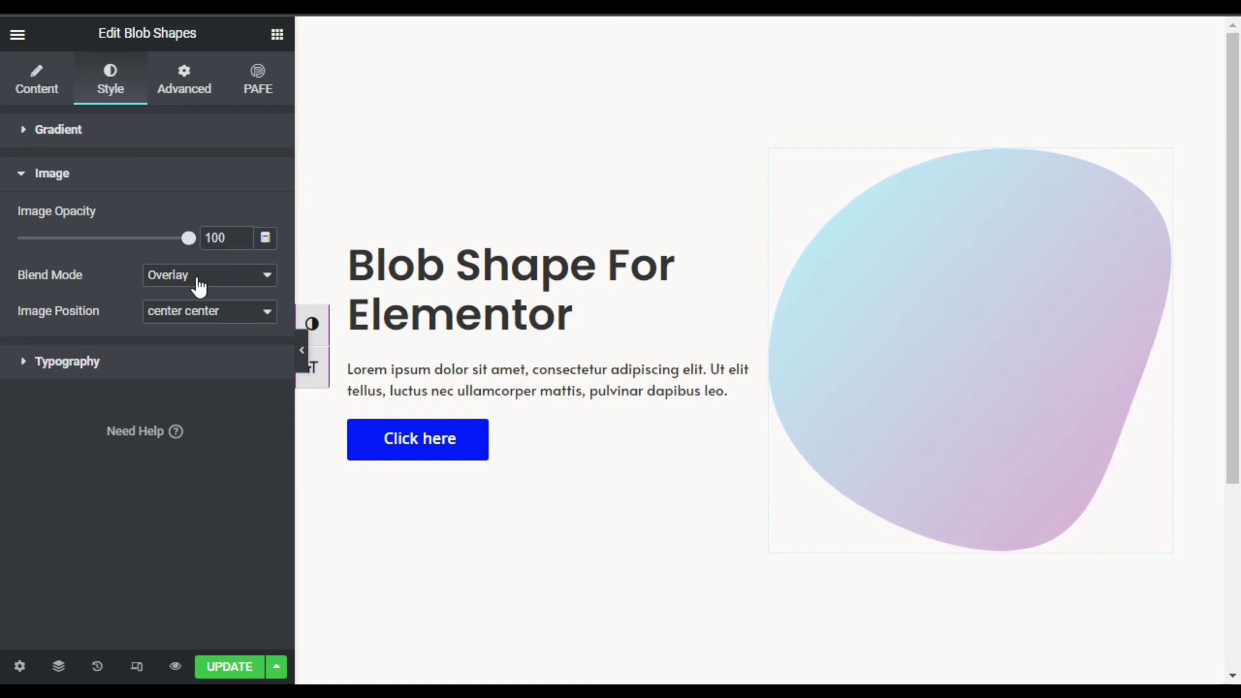
- Set the blob photo's Blend Mode to Multiply
click(199, 276)
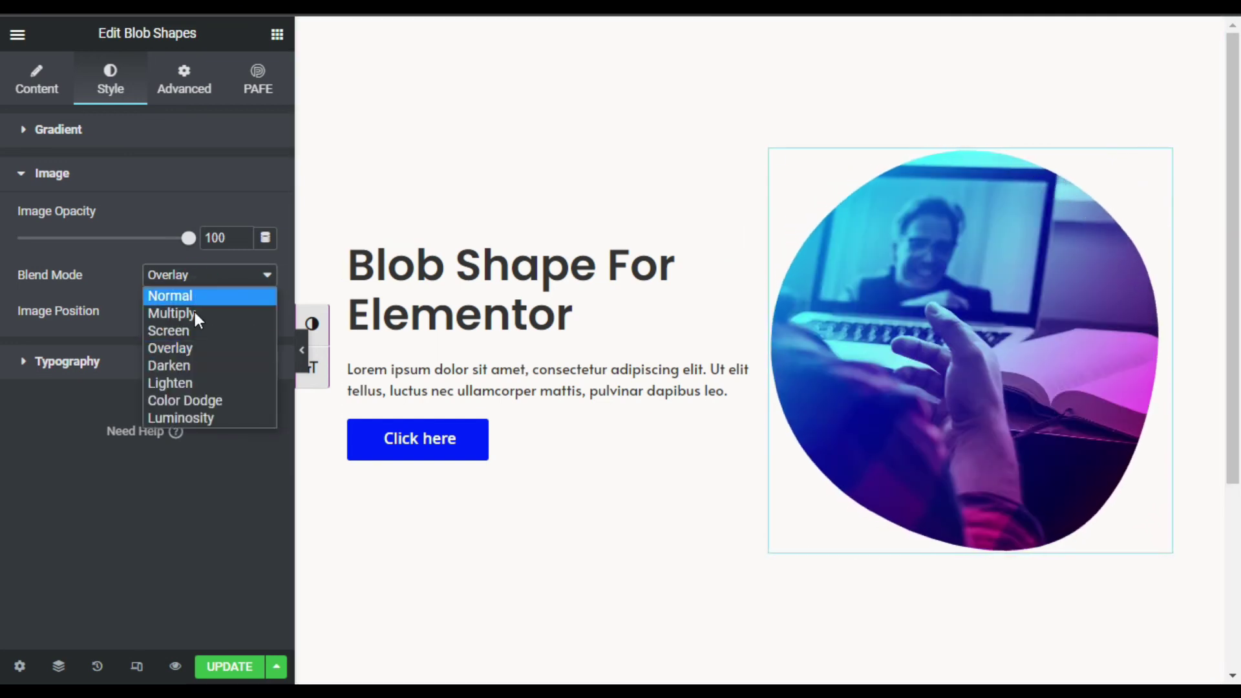
click(210, 289)
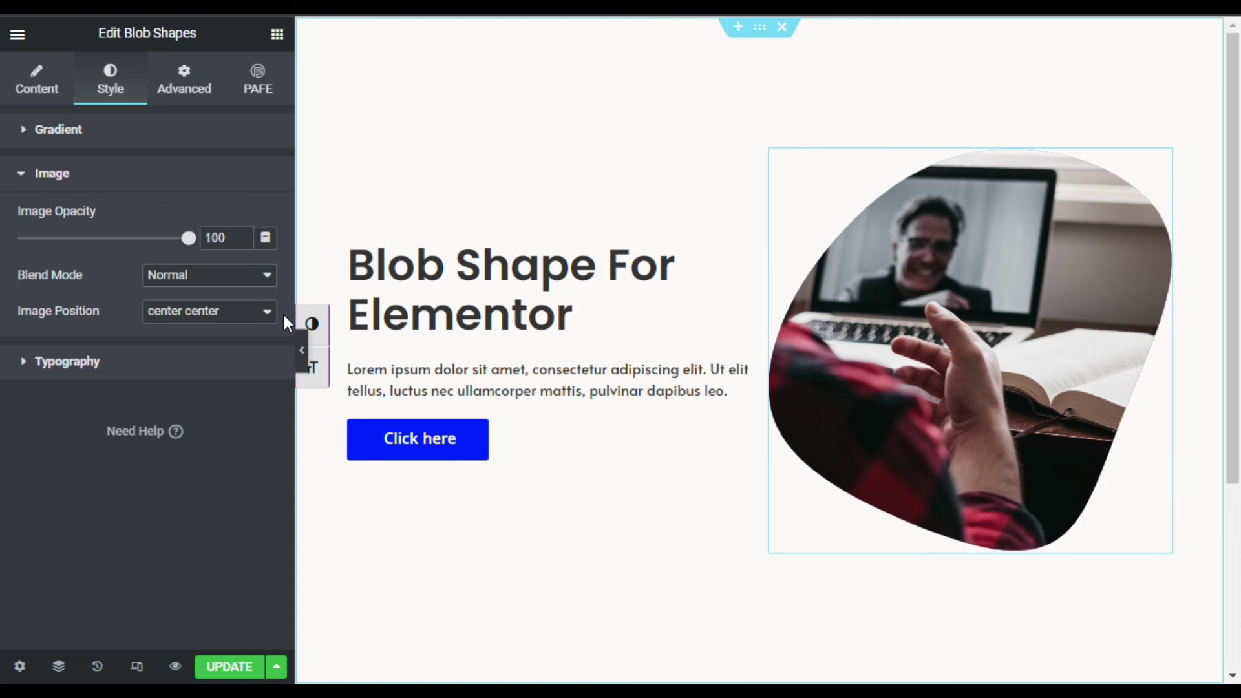
click(211, 276)
click(218, 313)
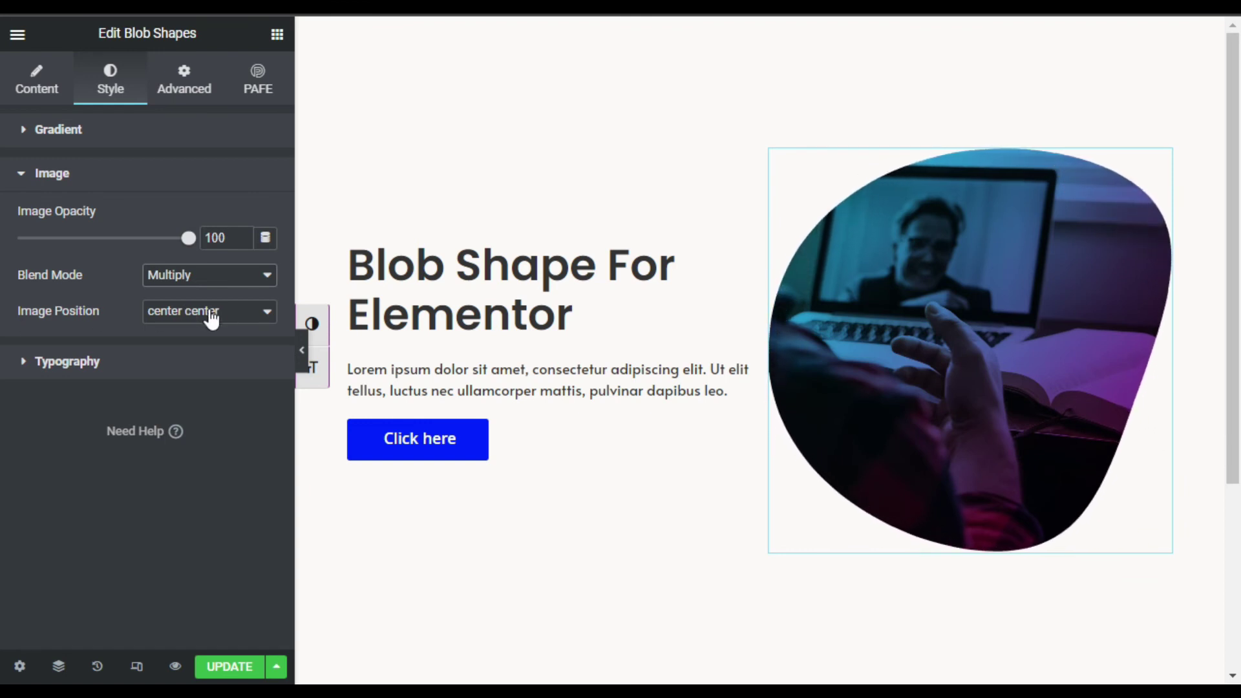
- Expand and collapse the Typography settings, then save the page with UPDATE
click(69, 371)
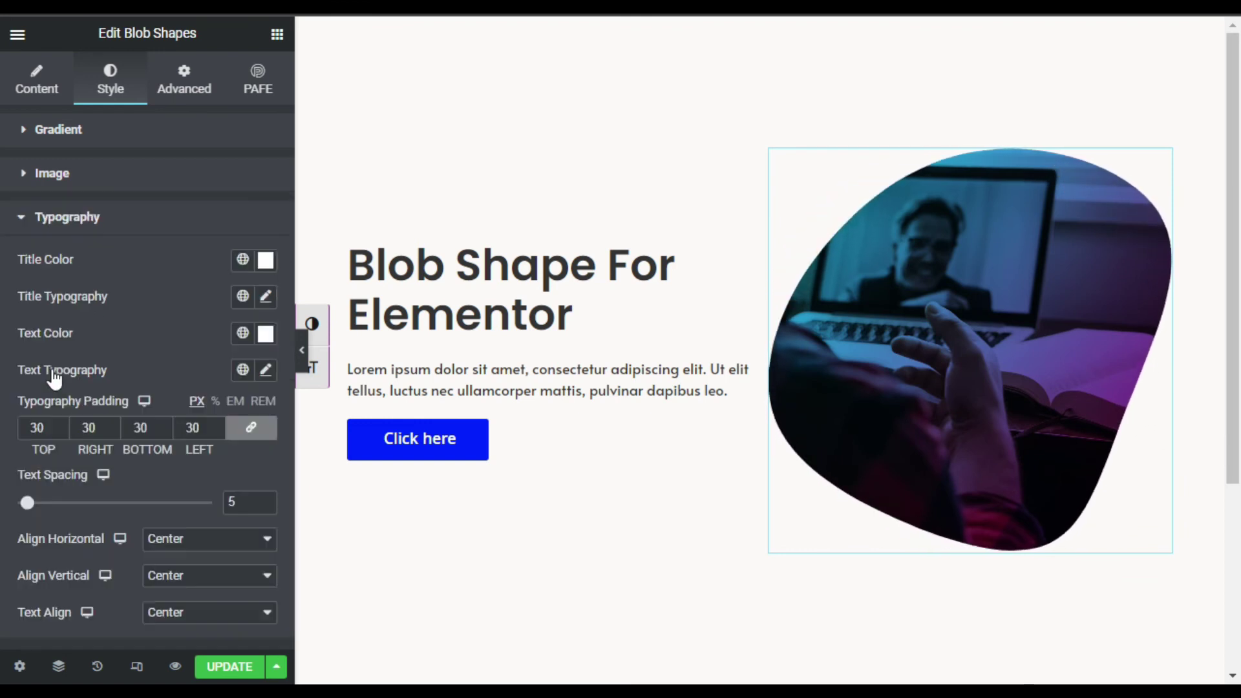
click(22, 216)
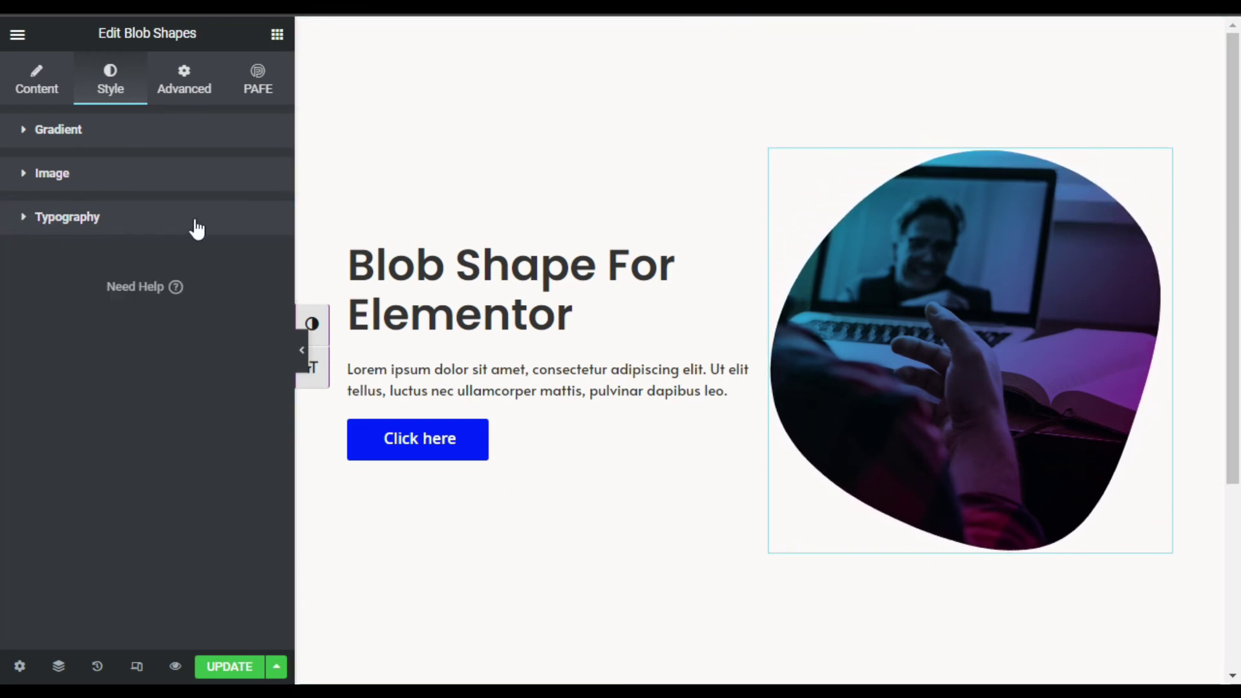
click(217, 669)
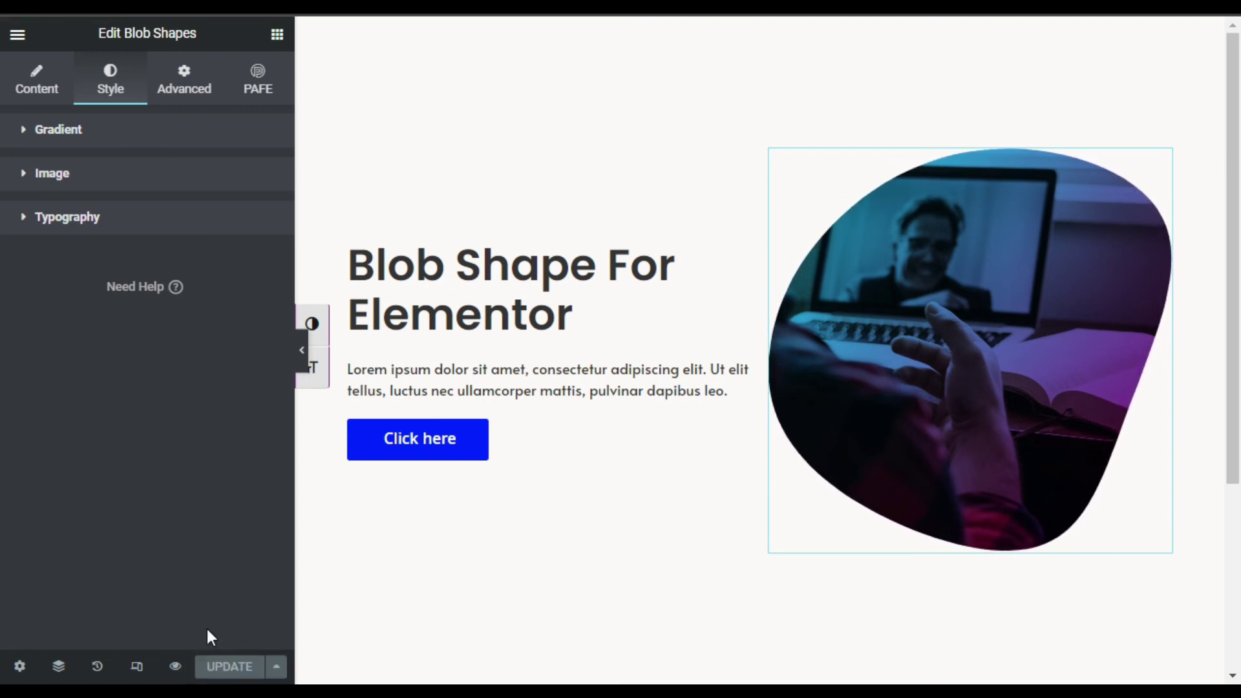
- Preview the page showing the cyan-purple blob photo, briefly selecting the heading text
click(176, 669)
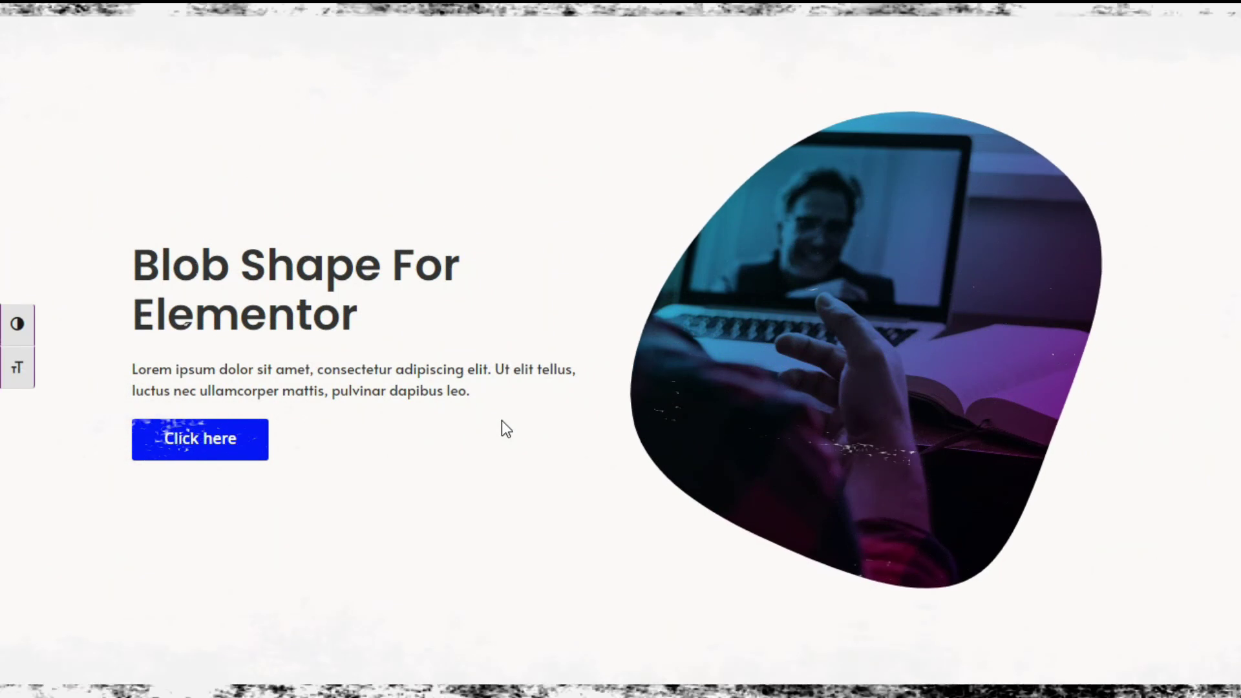
drag(133, 263, 380, 323)
click(466, 407)
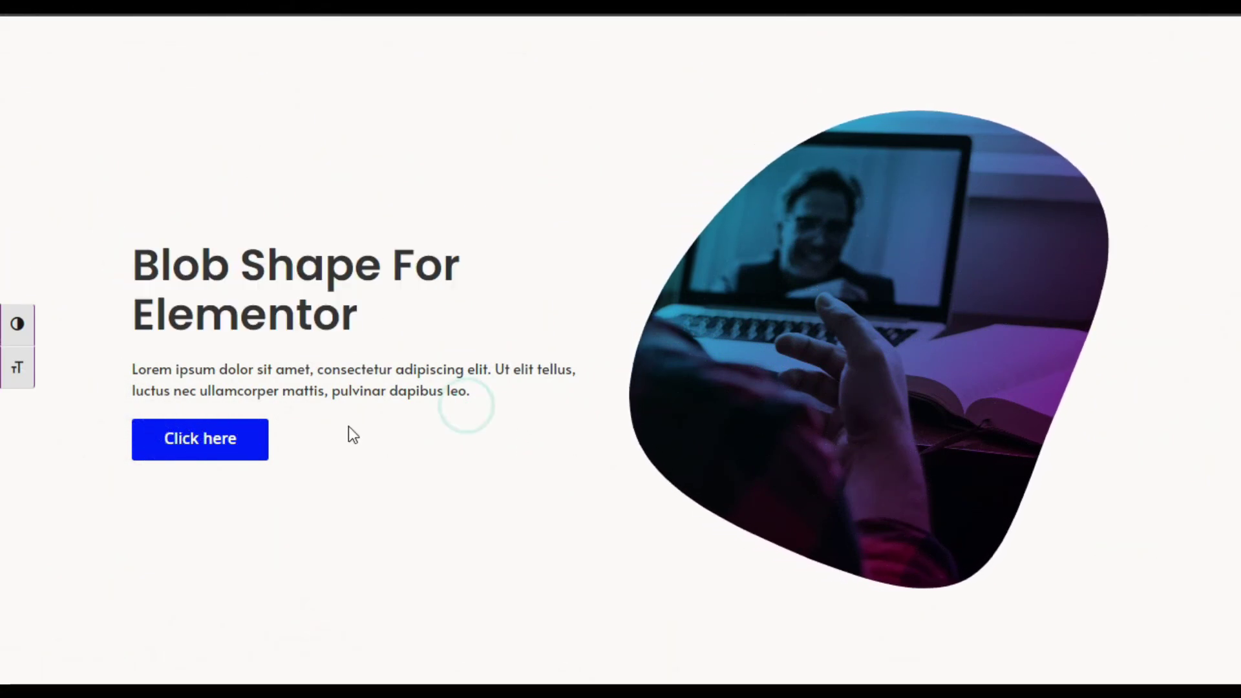